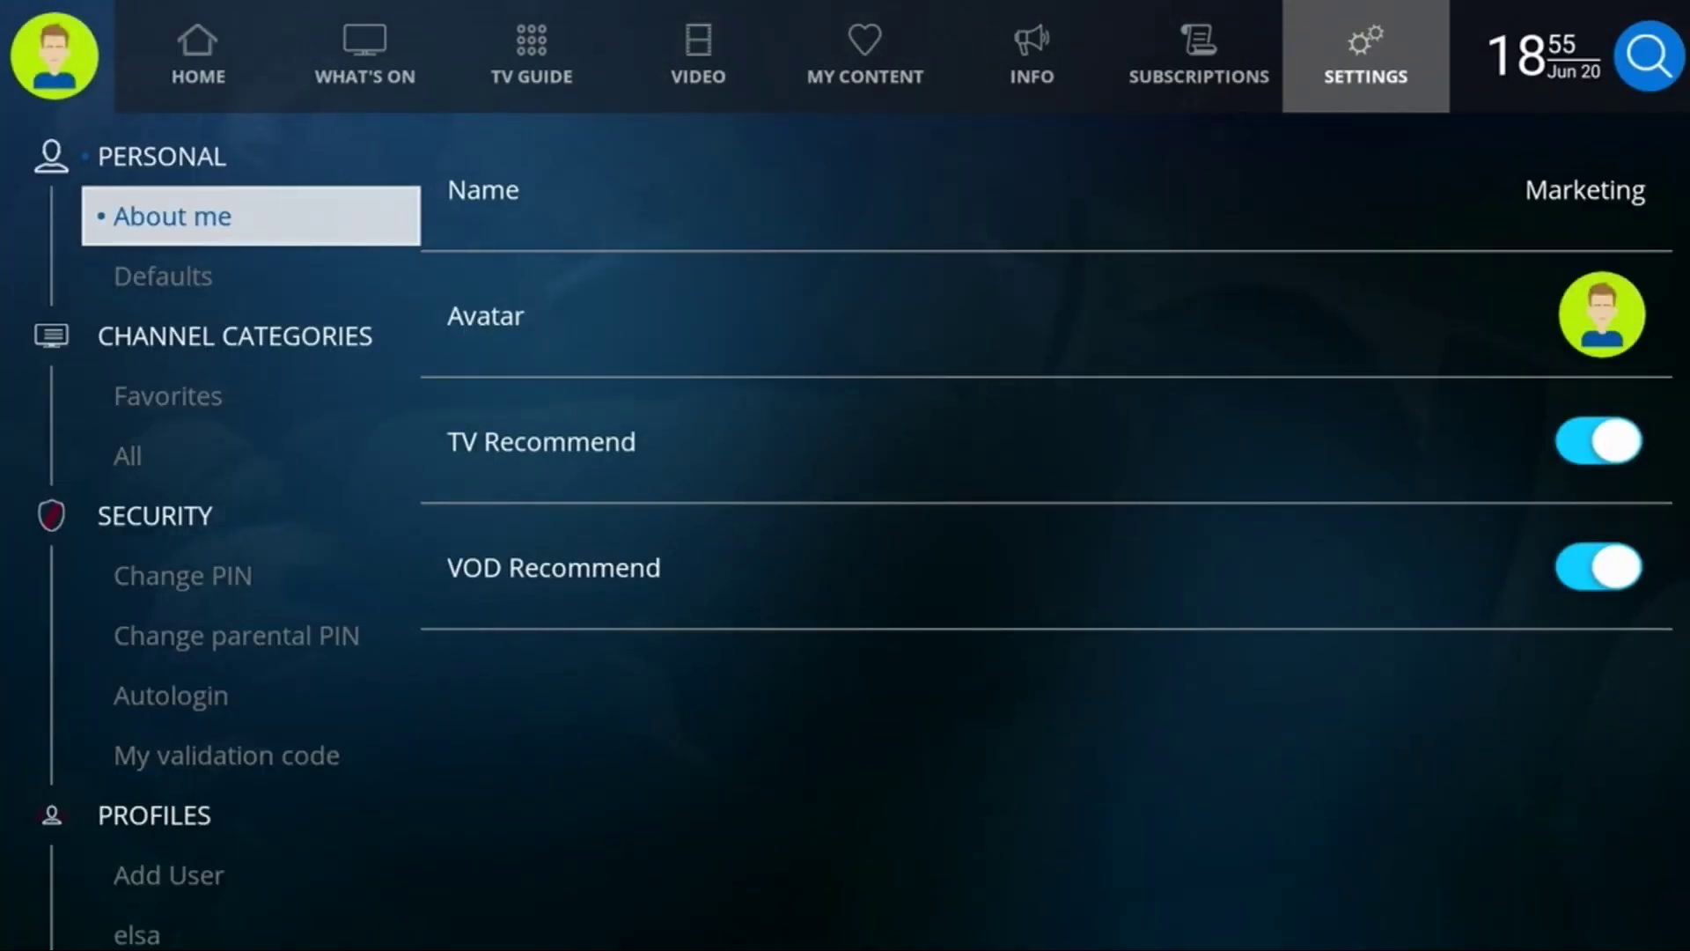
# Step: Leave both TV and VOD recommendations on in the About me profile settings
pyautogui.press('Up')
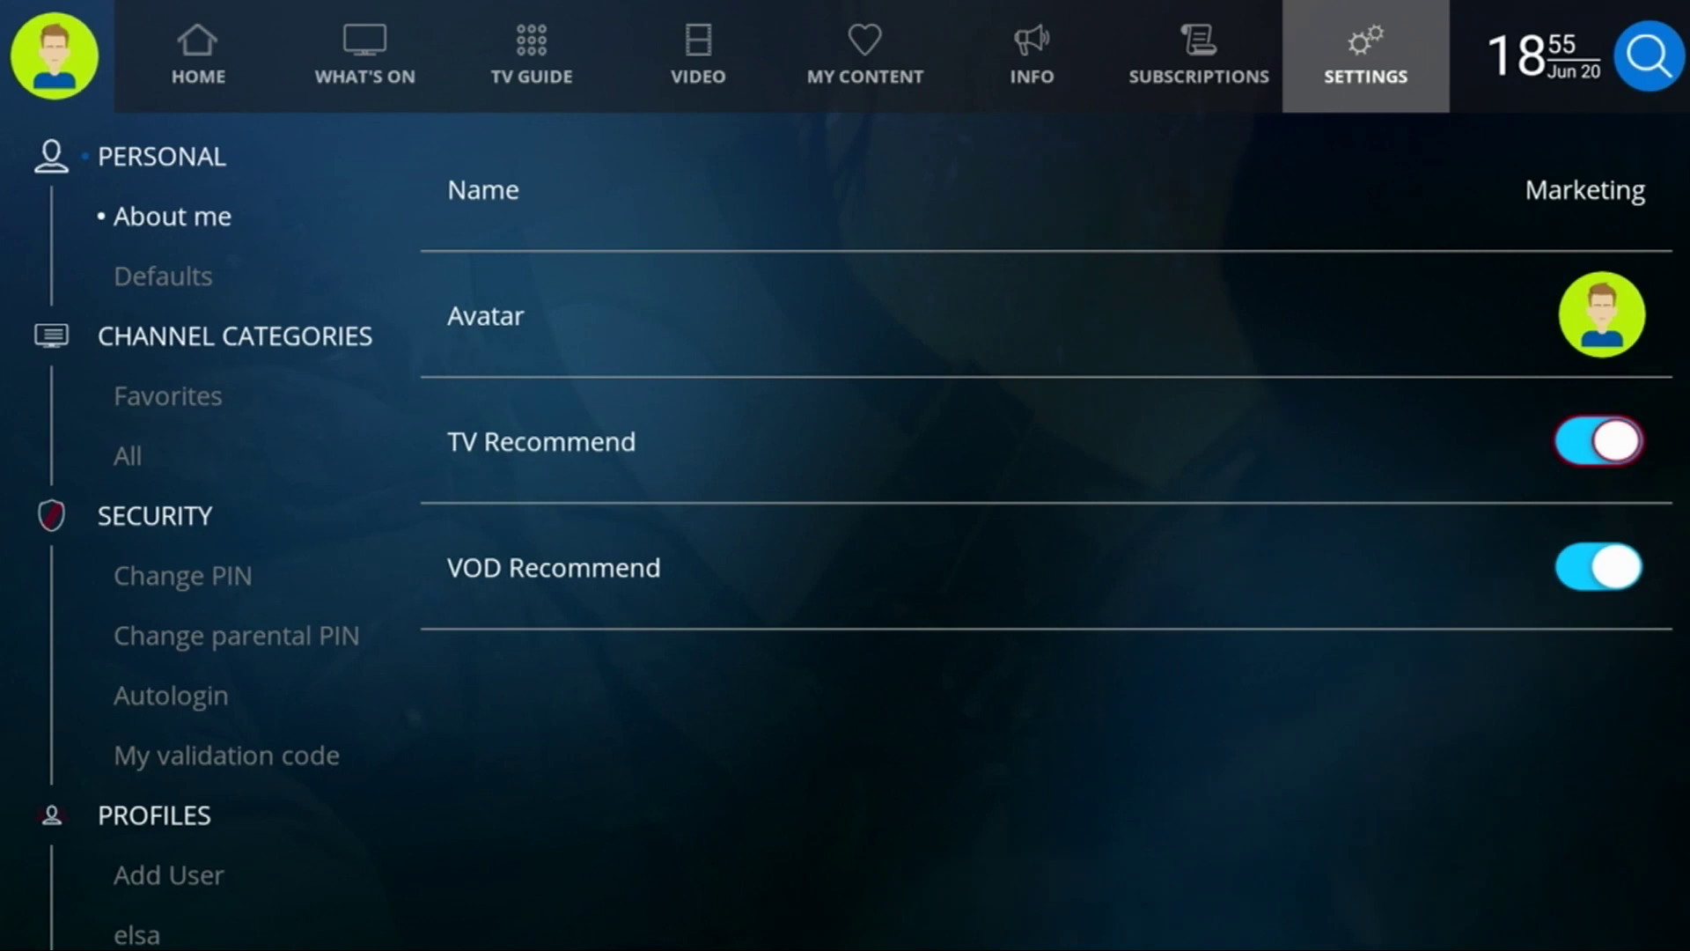
# Step: In Personal > Defaults, review the Language list and keep English as the default
pyautogui.press('Up')
pyautogui.press('Left')
pyautogui.press('Return')
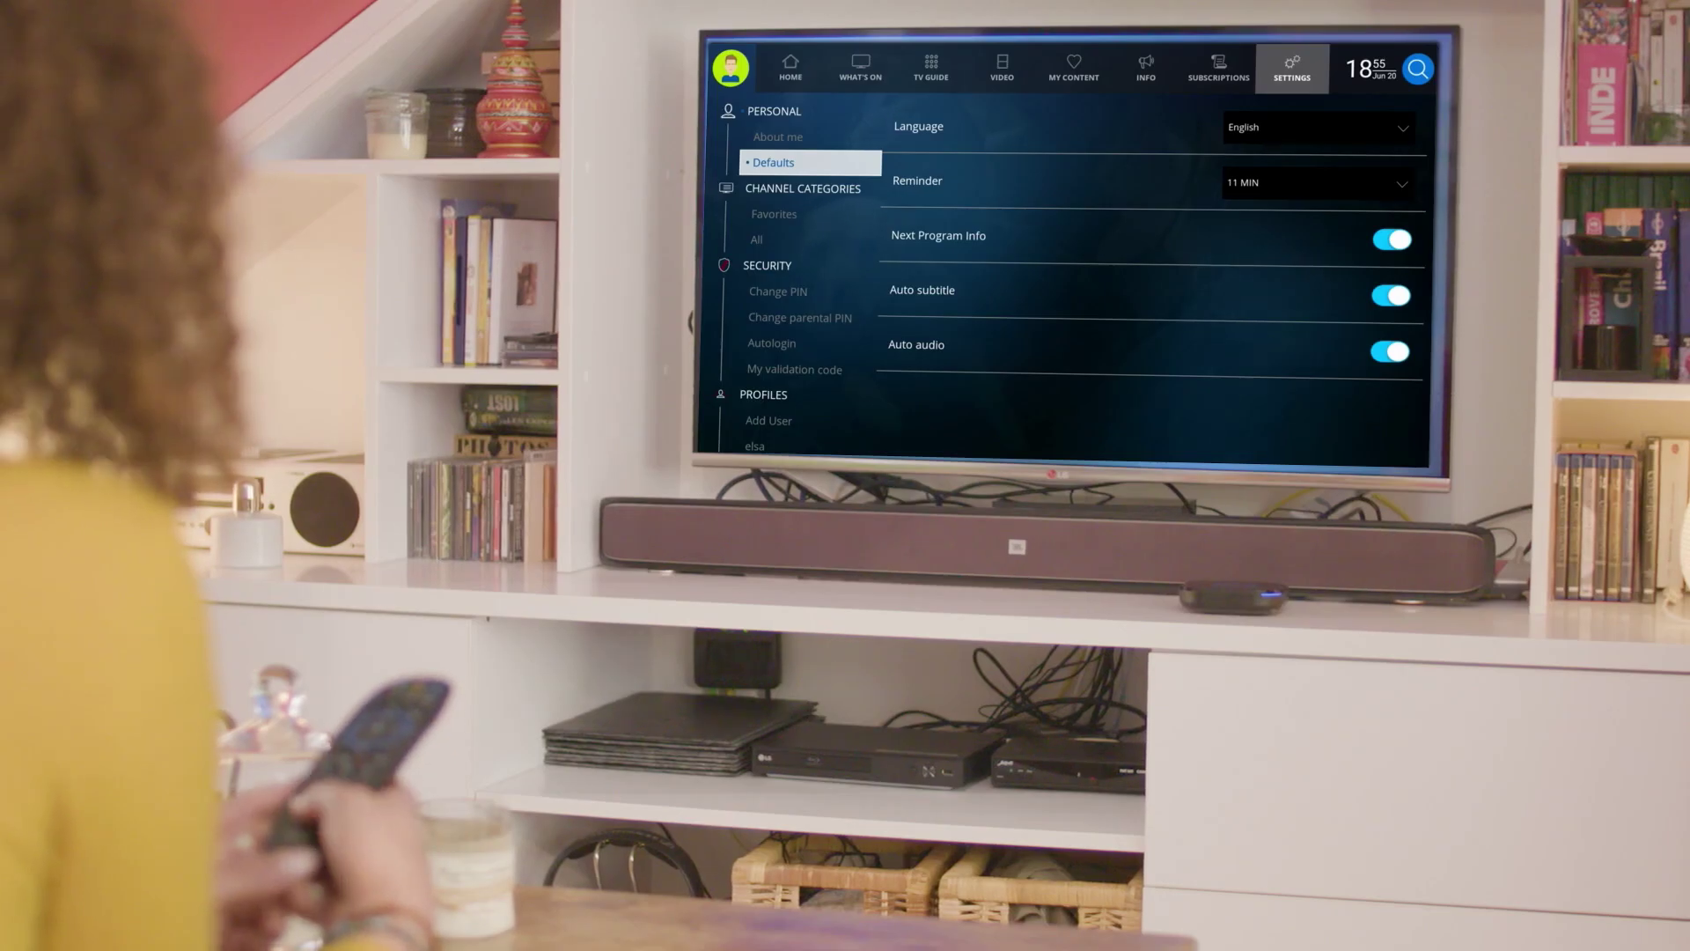
pyautogui.press('Right')
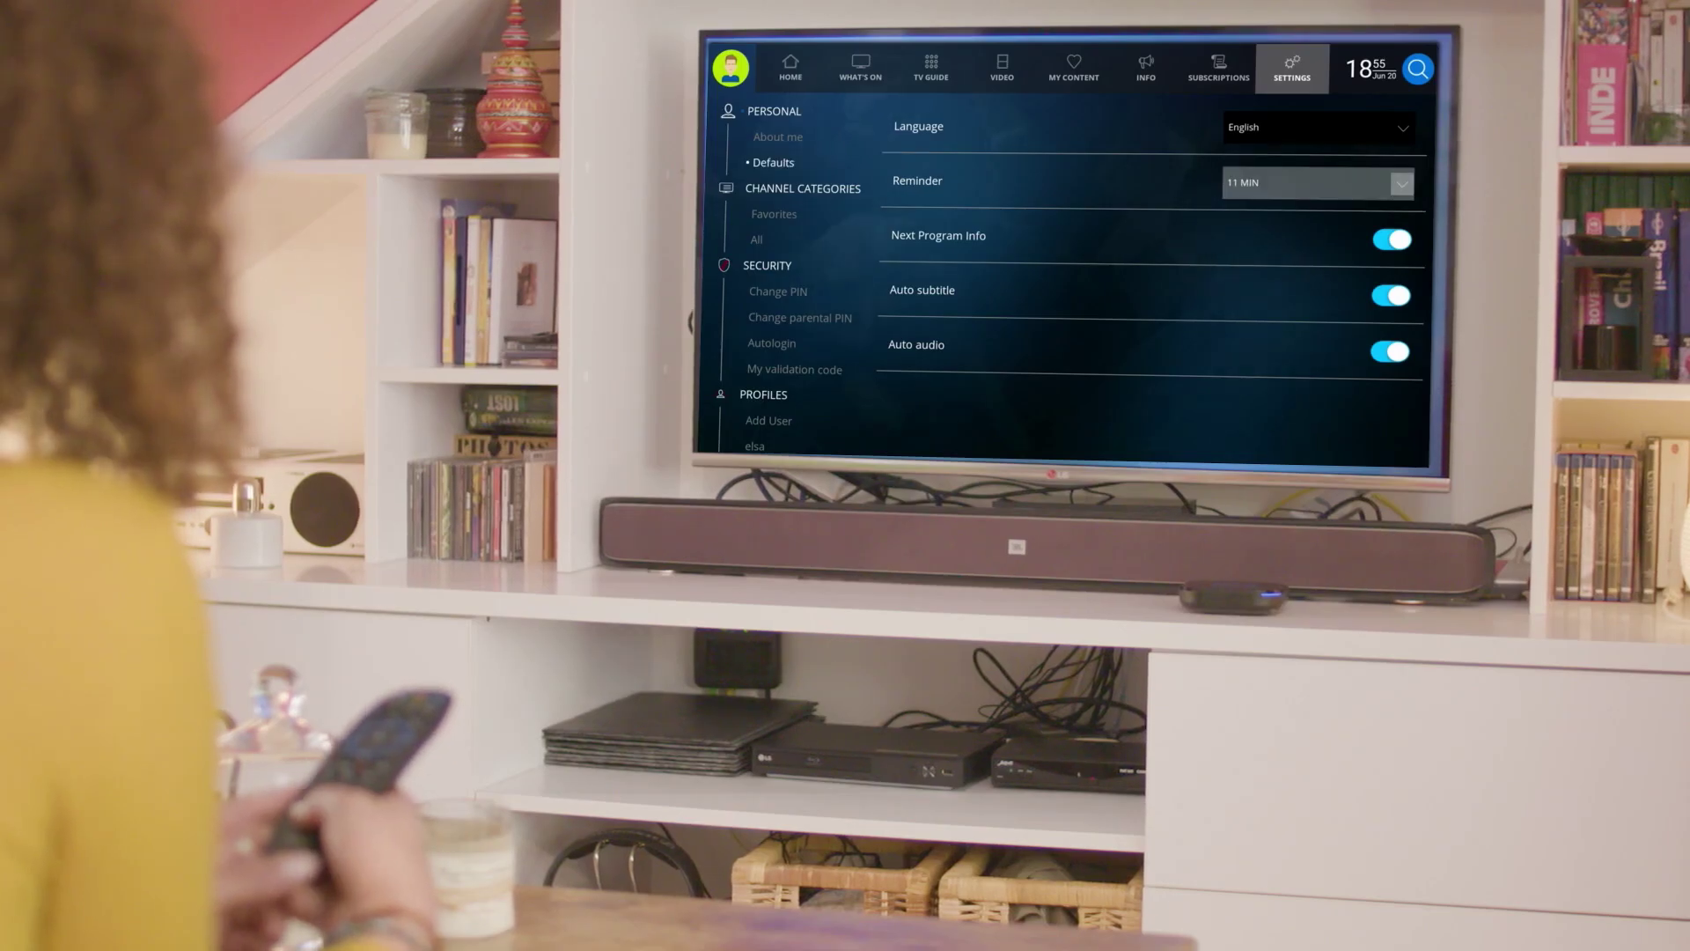
pyautogui.press('Up')
pyautogui.press('Return')
pyautogui.press('Down')
pyautogui.press('Down')
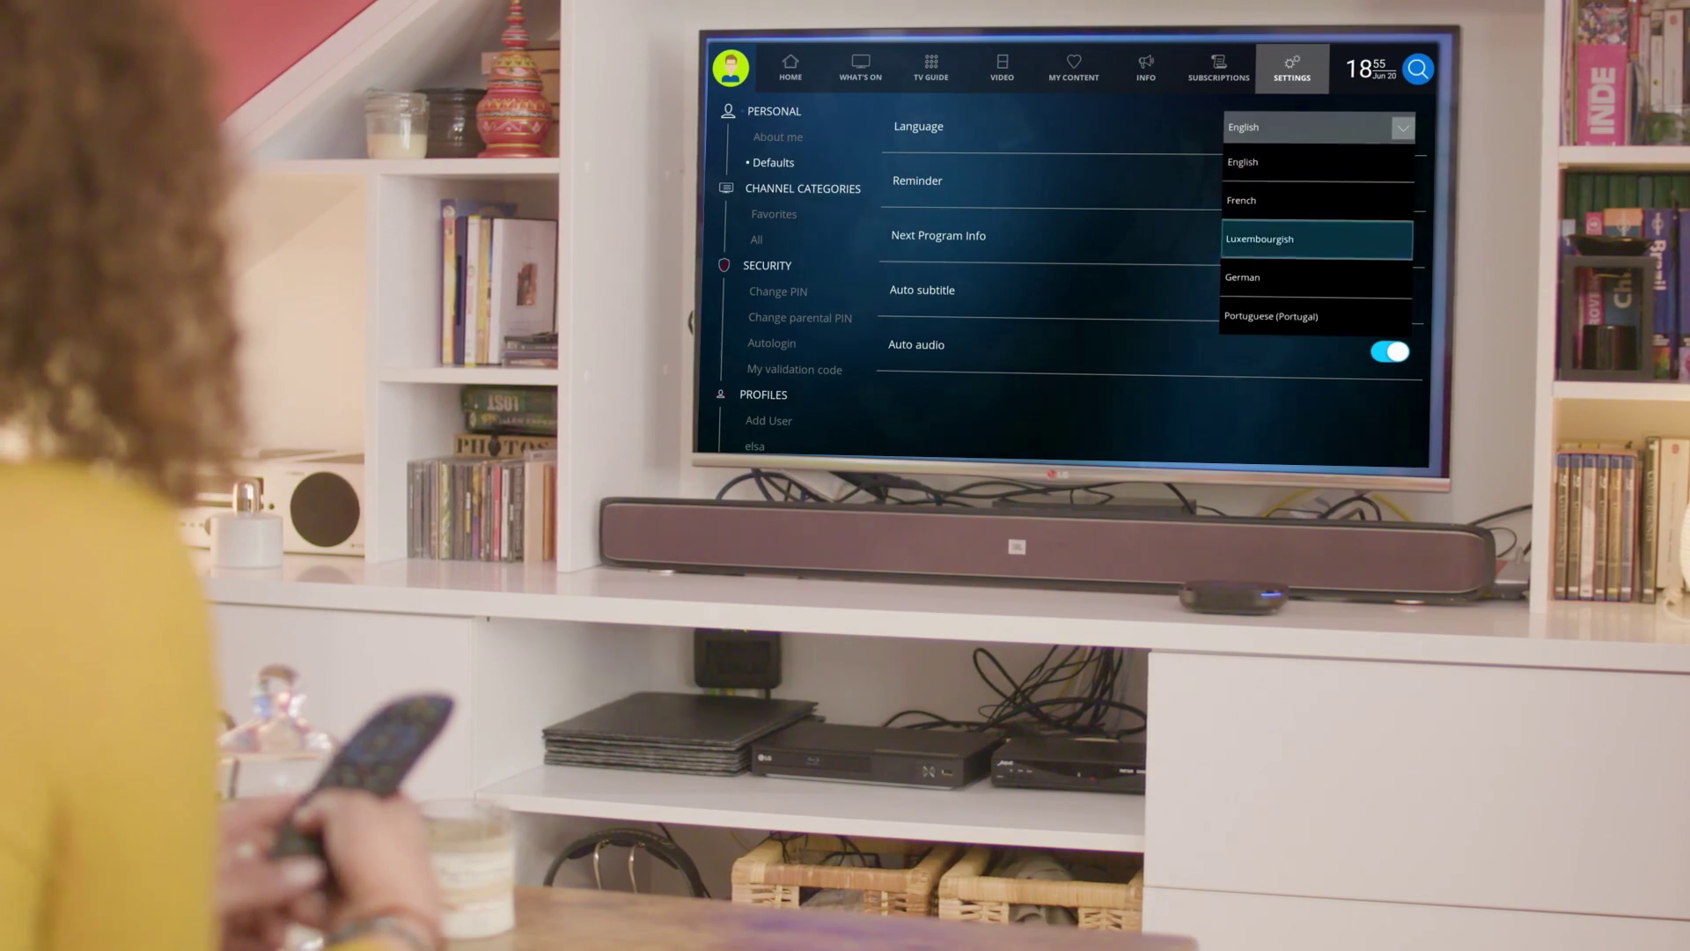
pyautogui.press('Down')
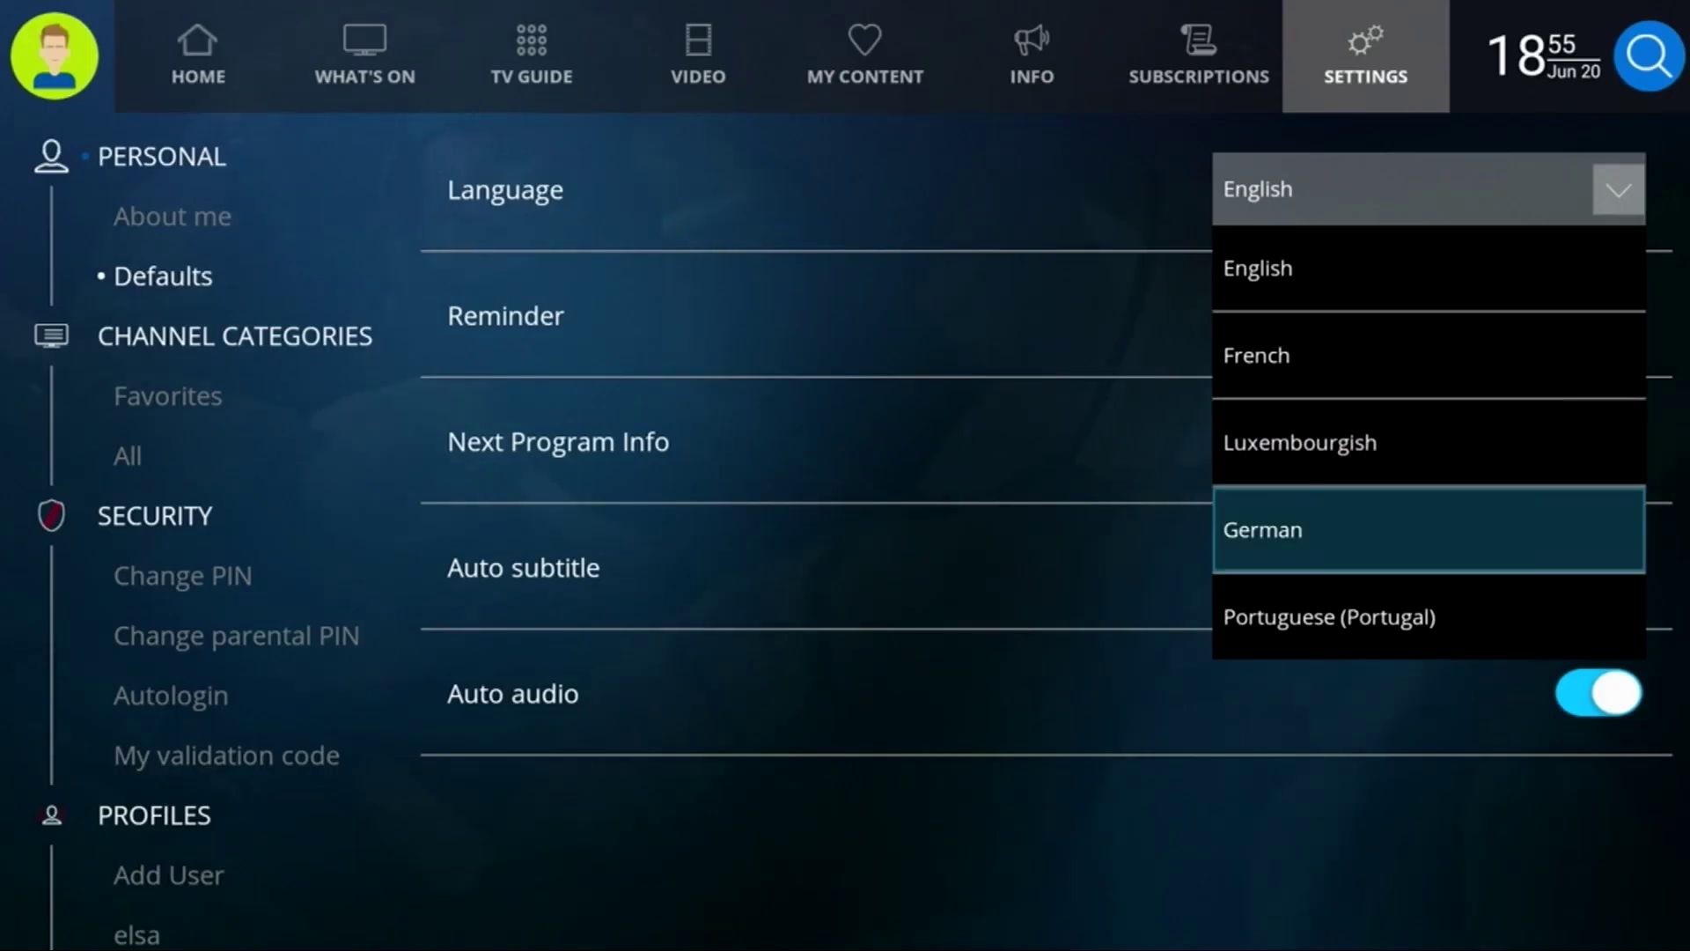
pyautogui.press('Down')
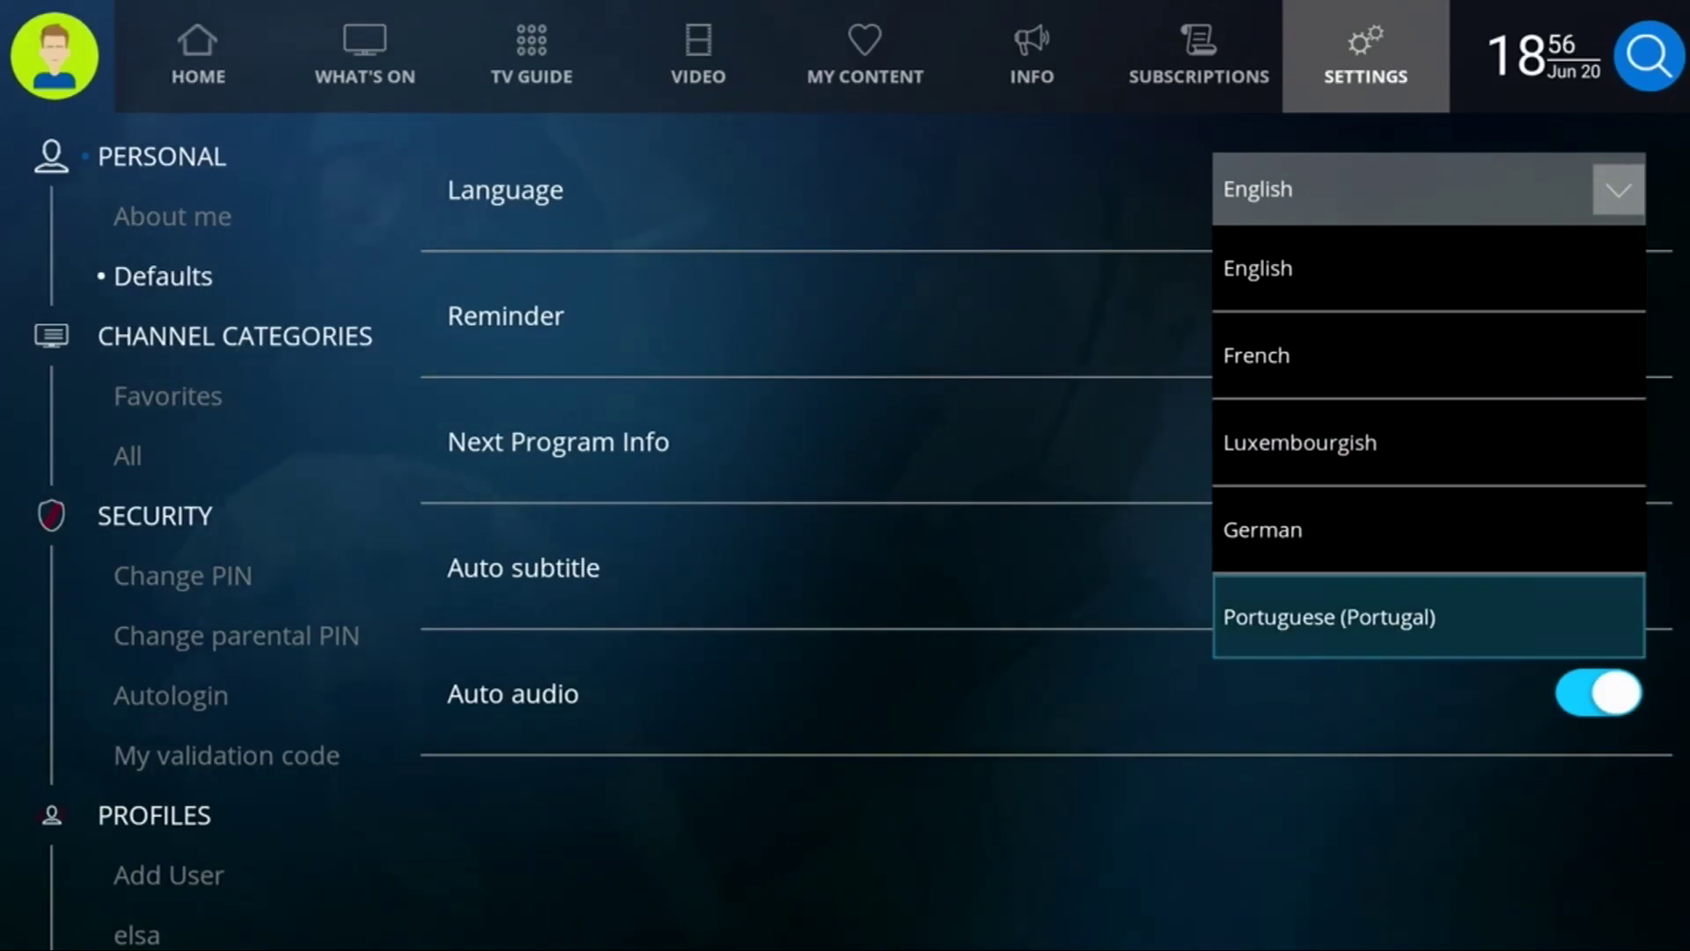
pyautogui.press('Up')
pyautogui.press('Up')
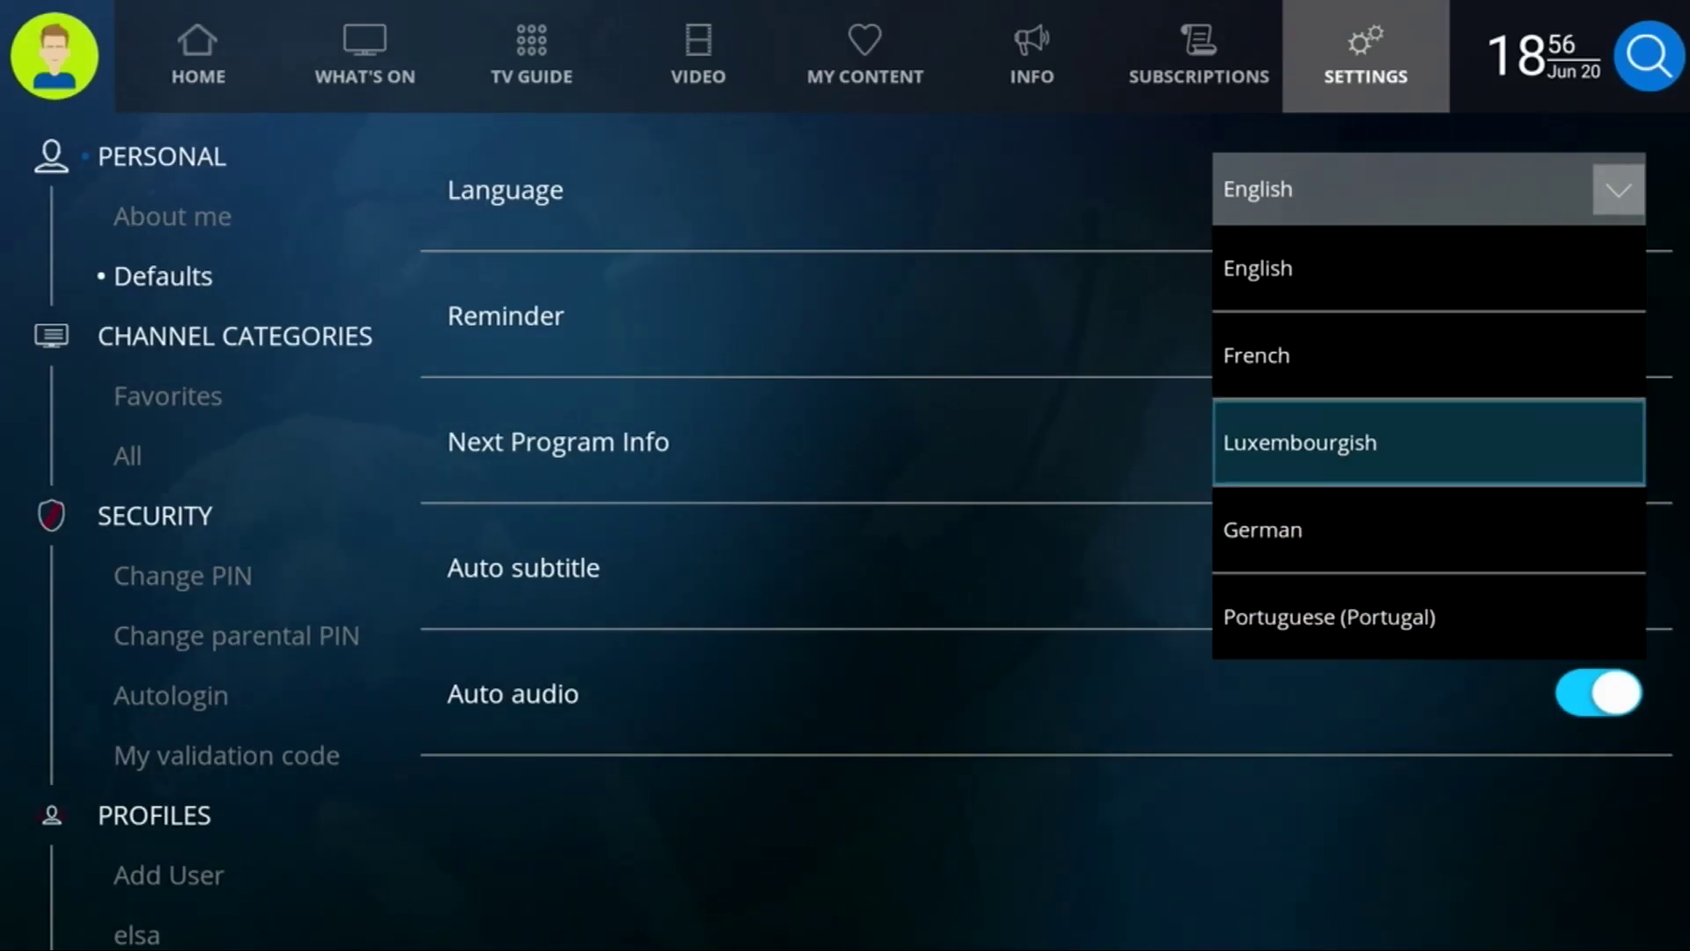
pyautogui.press('Up')
pyautogui.press('Up')
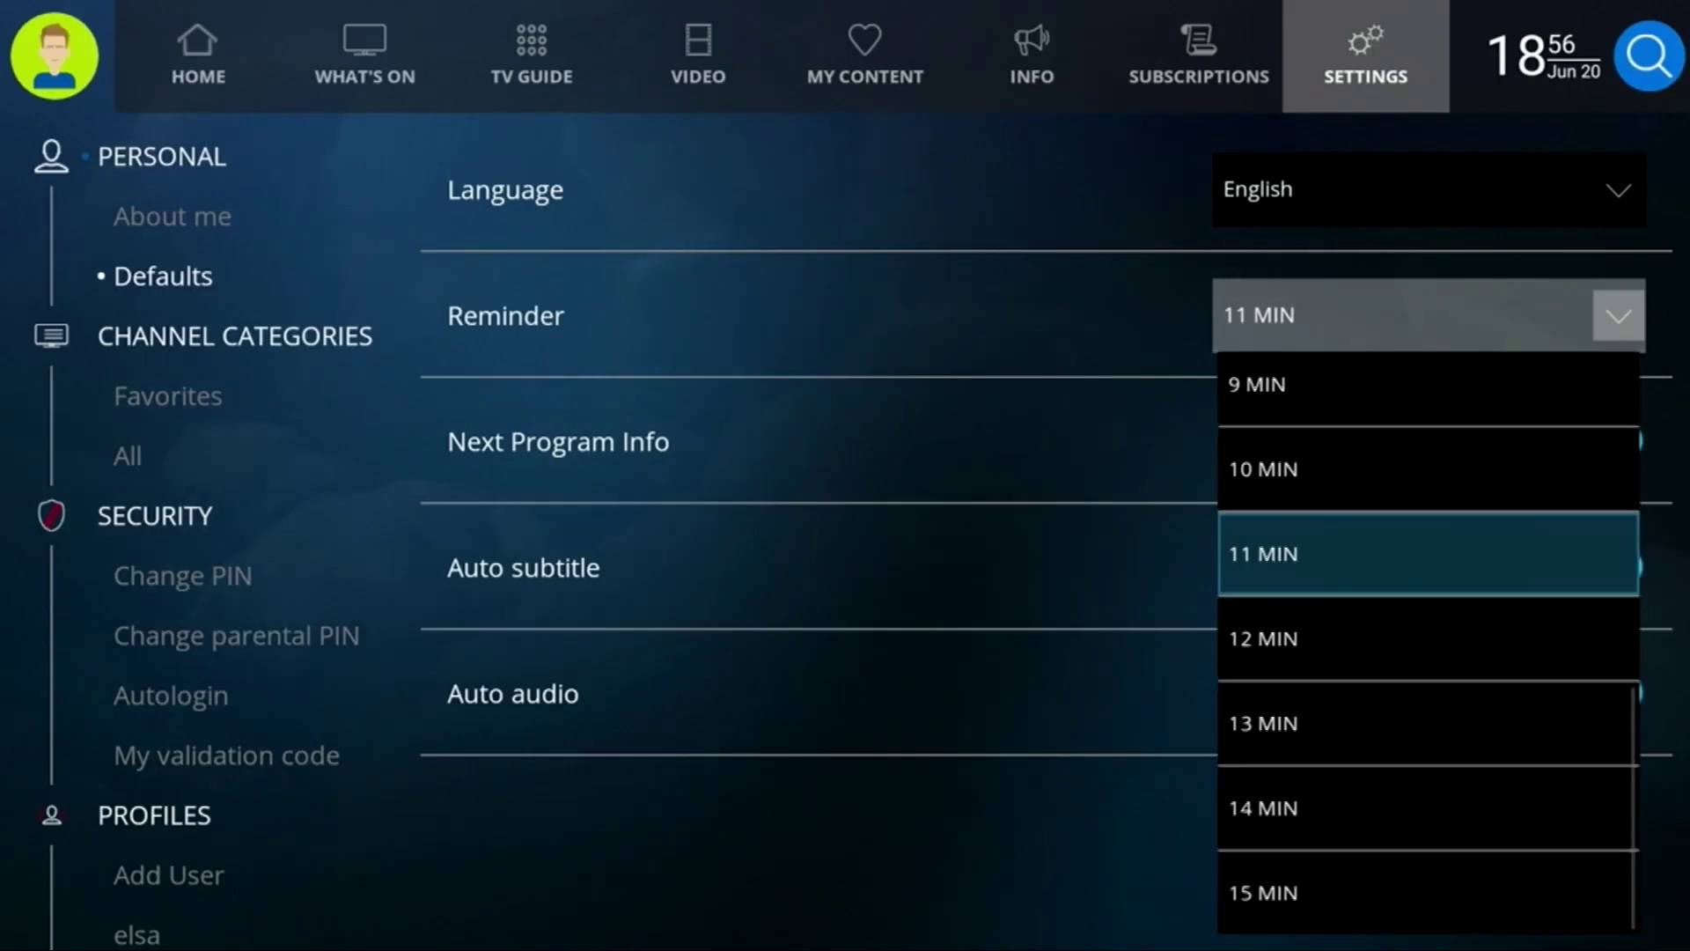
# Step: Set the default reminder time to 7 minutes instead of 11
pyautogui.press('Up')
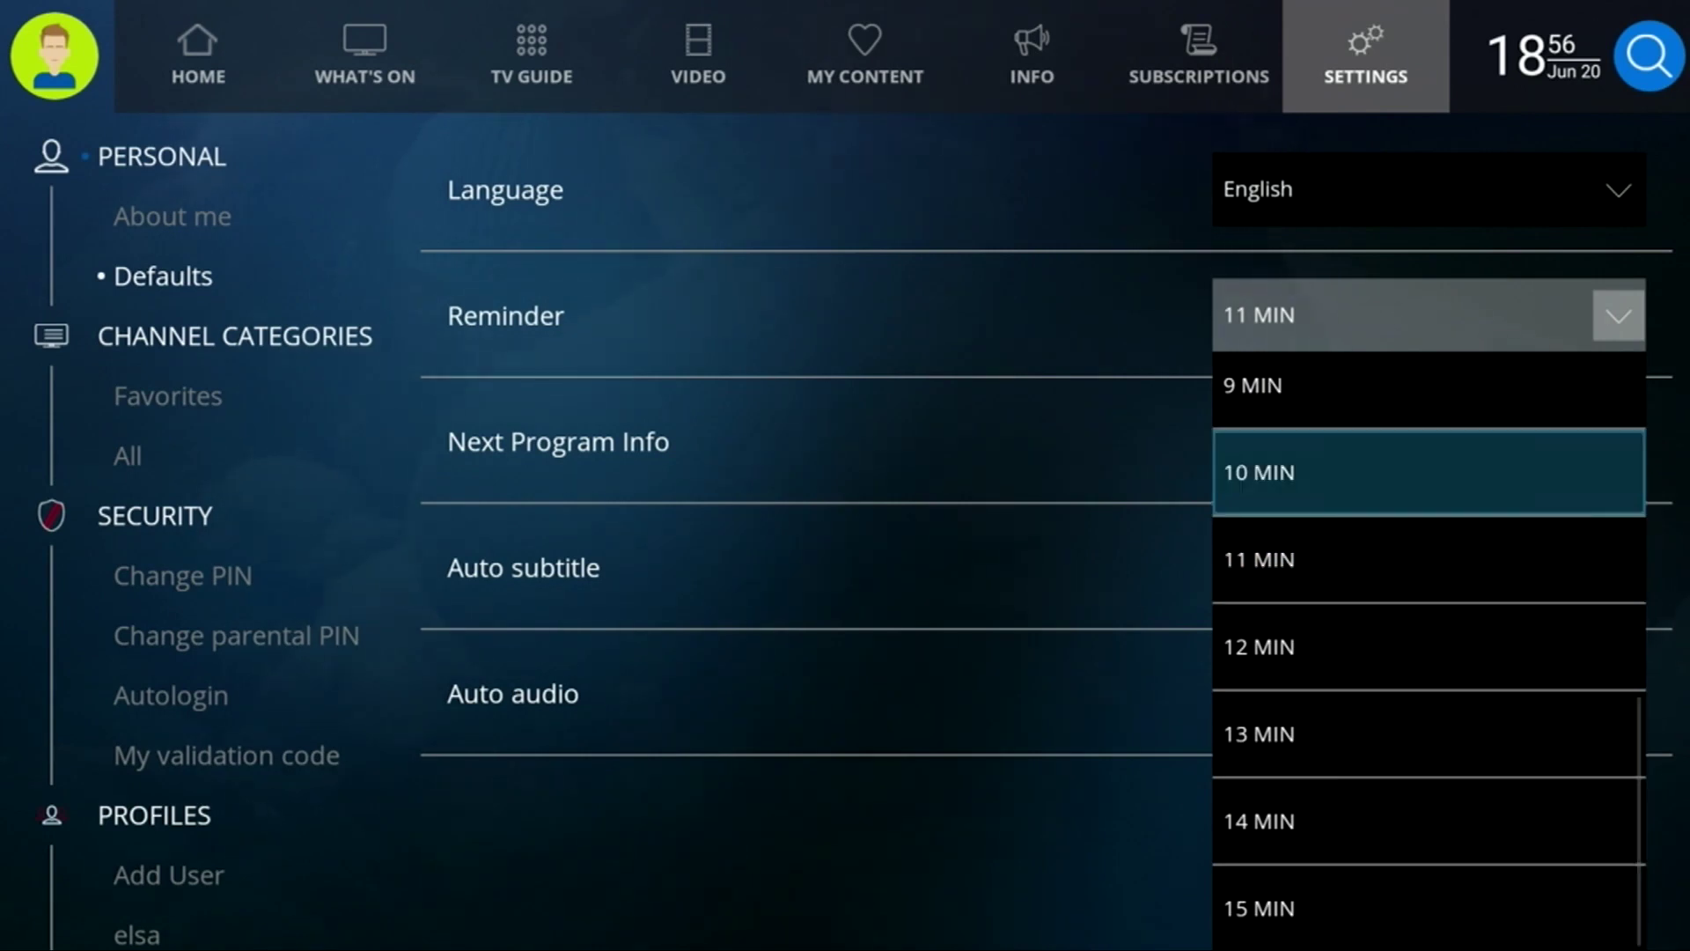
pyautogui.press('Up')
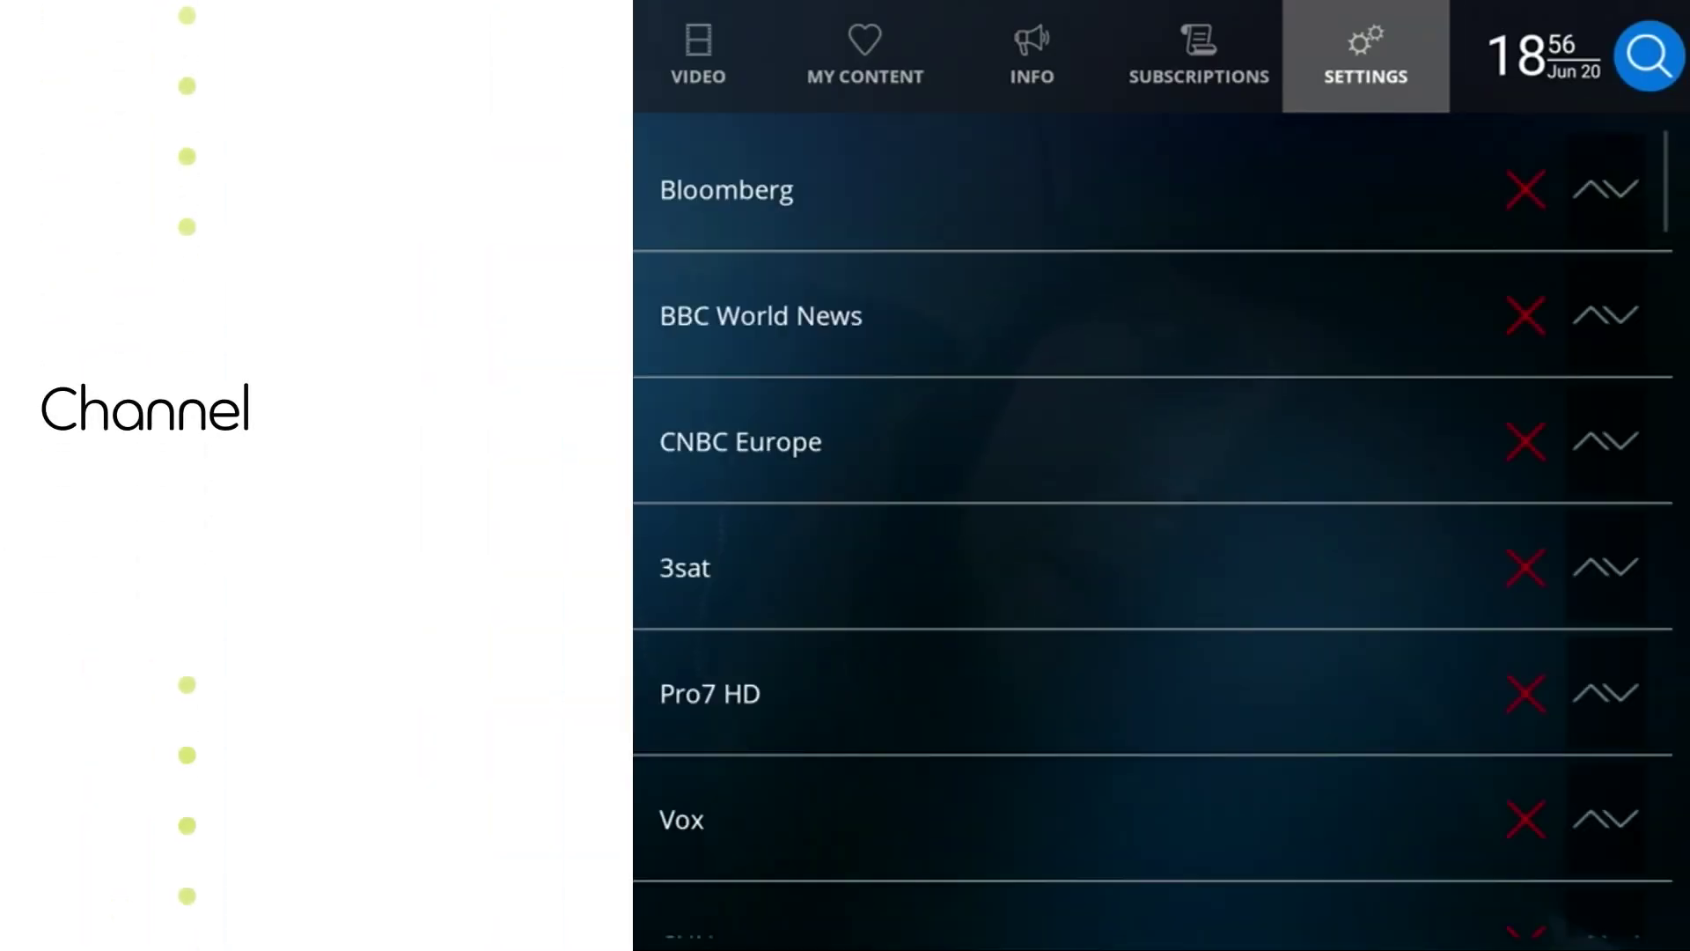
# Step: Move CNBC Europe and Pro7 HD above BBC World News, and LCI above CNN in Favorites
pyautogui.press('Up')
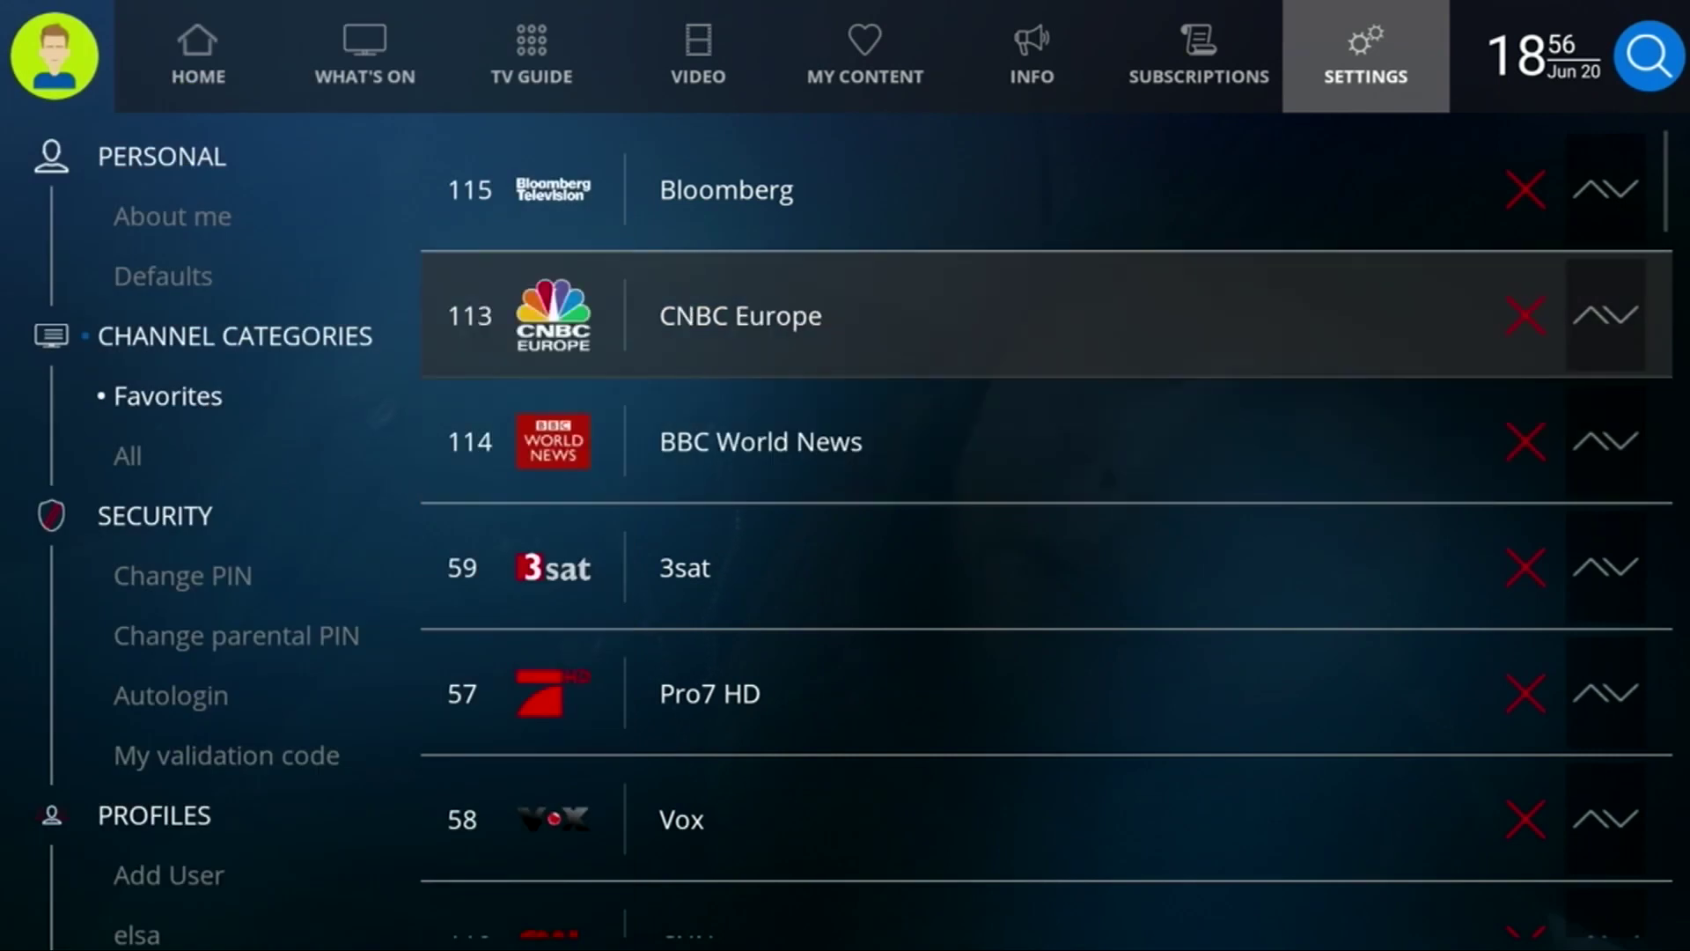
pyautogui.press('Down')
pyautogui.press('Down')
pyautogui.press('Down')
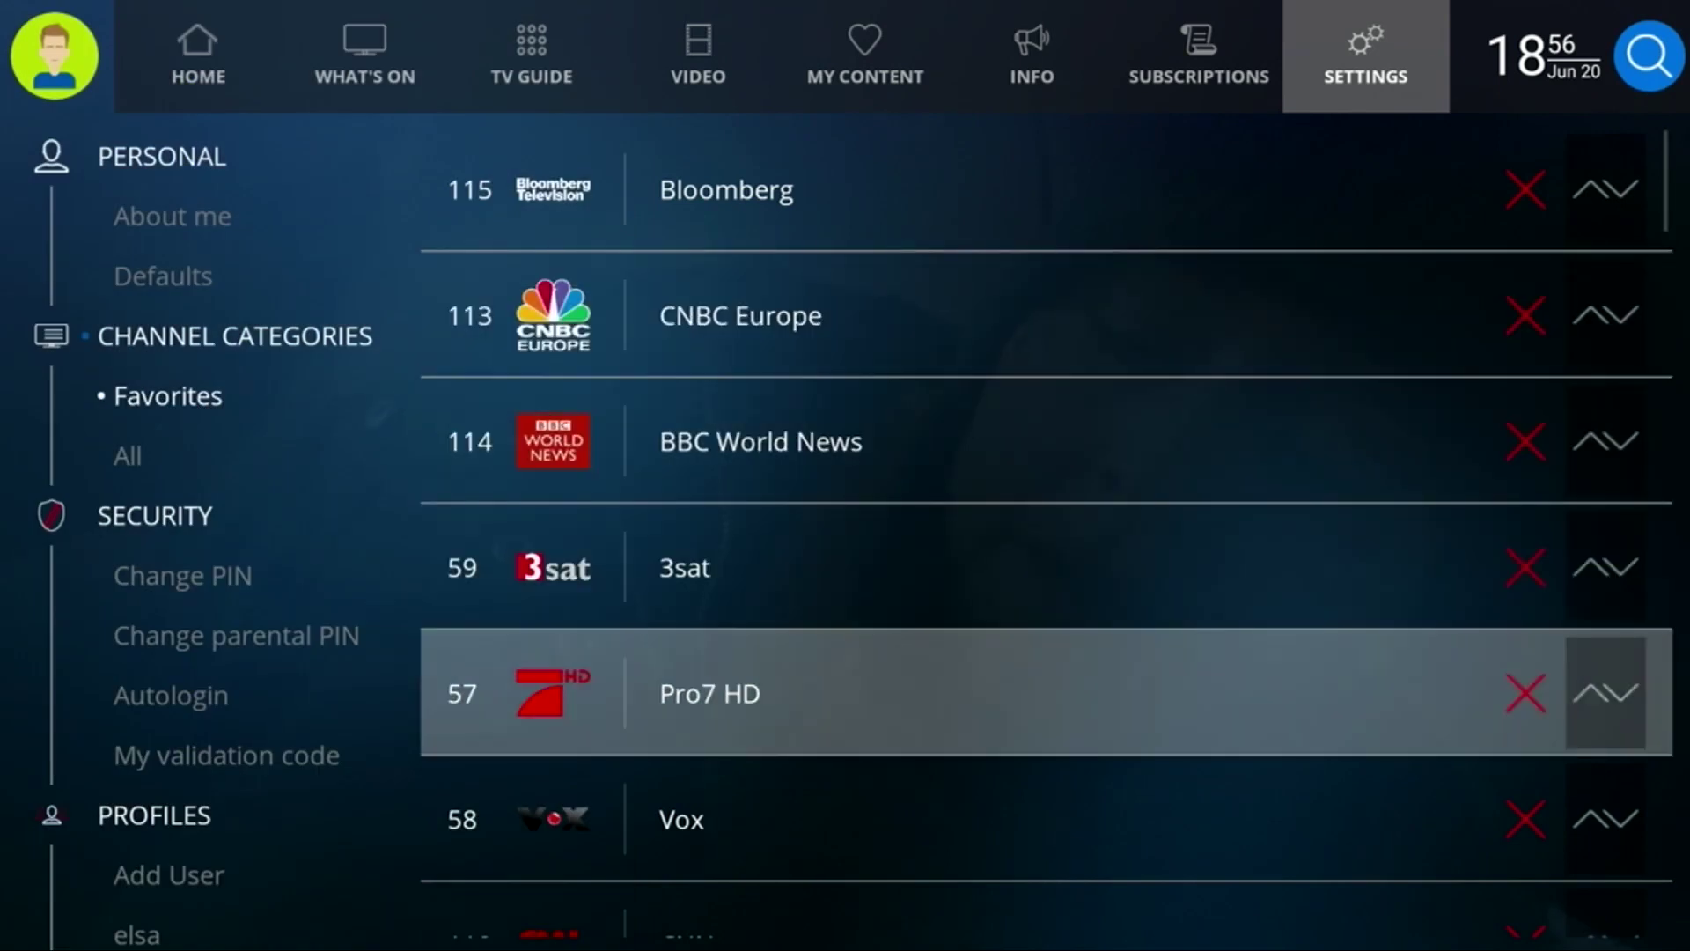
pyautogui.press('Return')
pyautogui.press('Up')
pyautogui.press('Up')
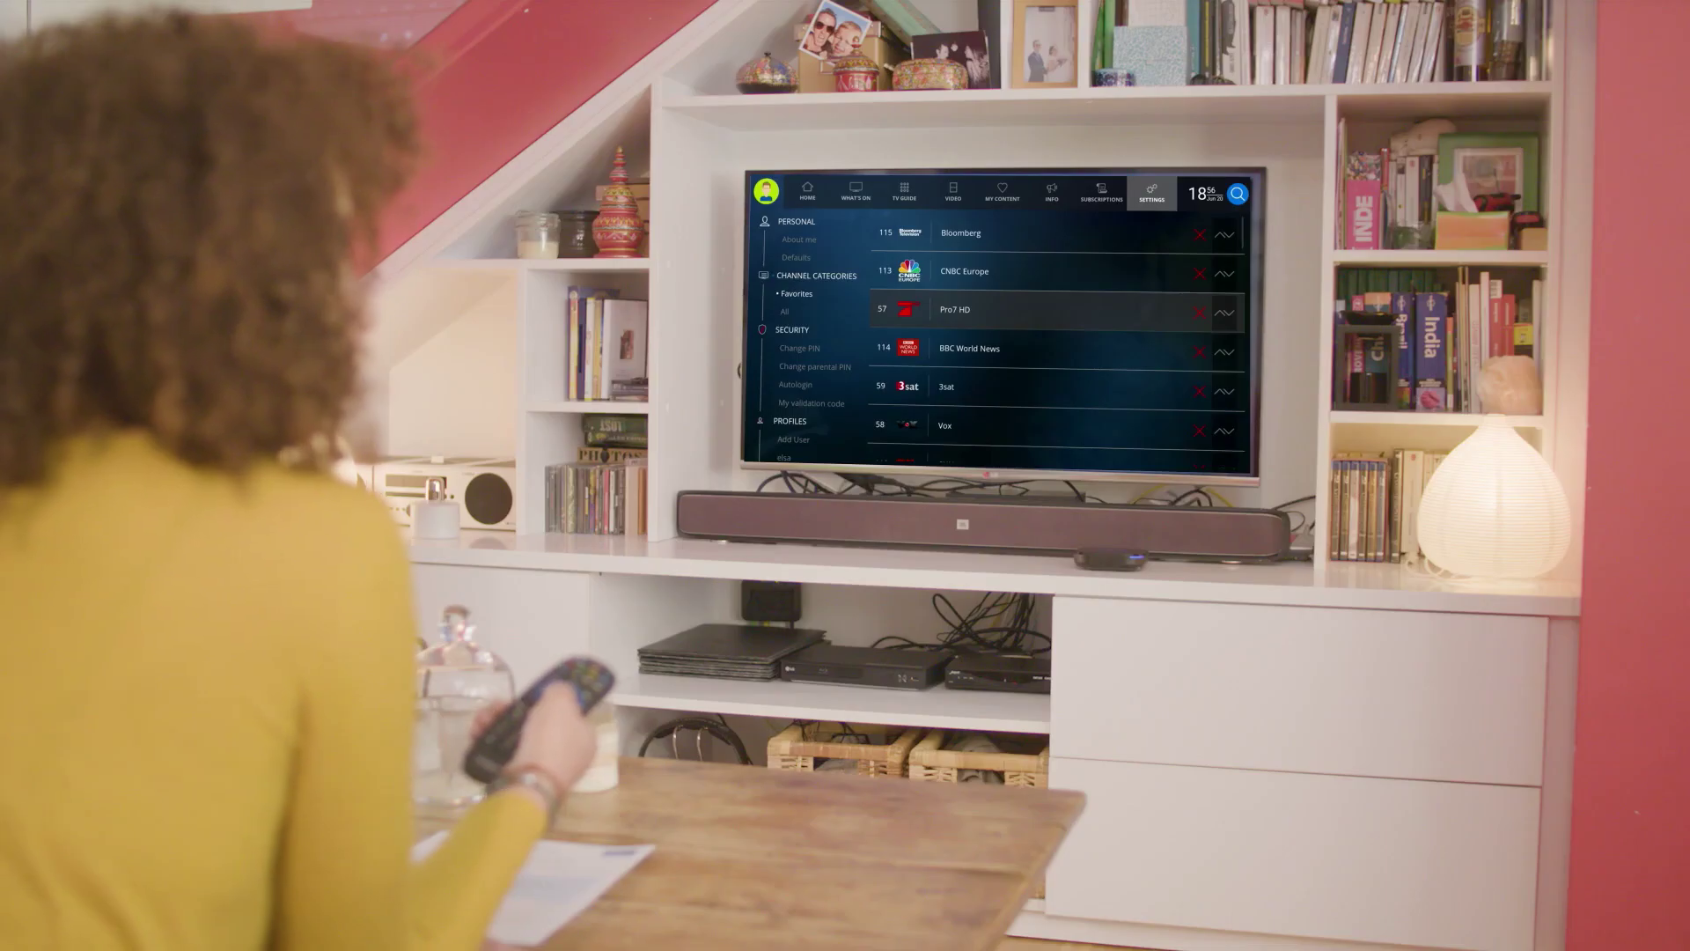
pyautogui.press('Return')
pyautogui.press('Down')
pyautogui.press('Down')
pyautogui.press('Down')
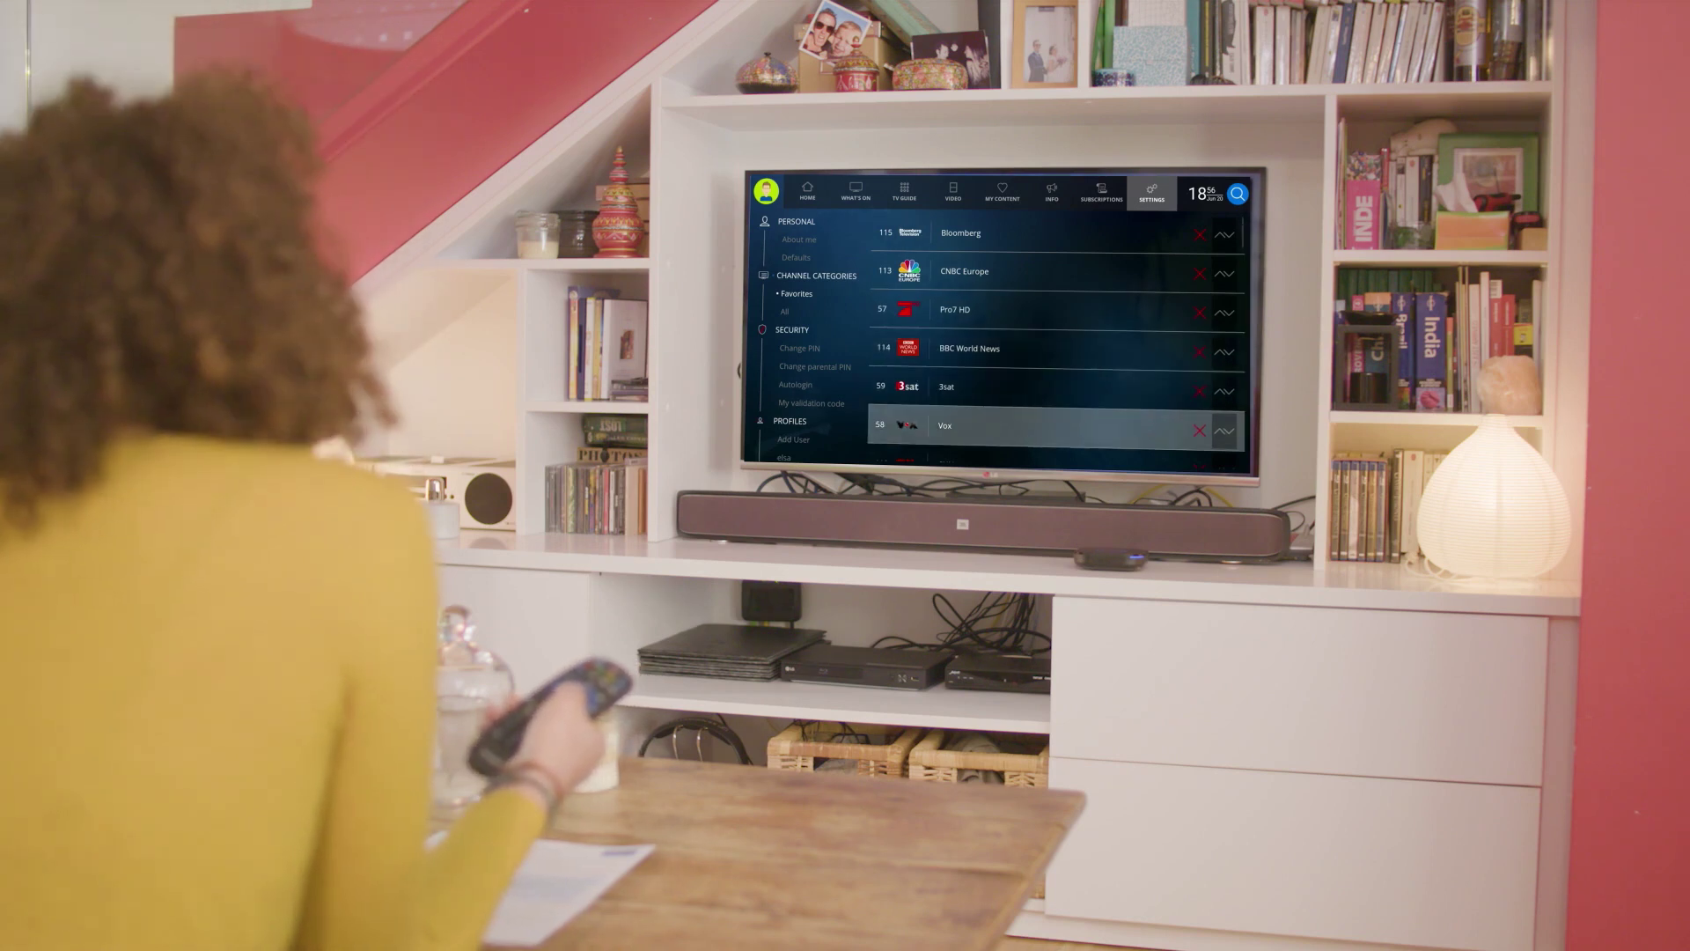
pyautogui.press('Down')
pyautogui.press('Down')
pyautogui.press('Down')
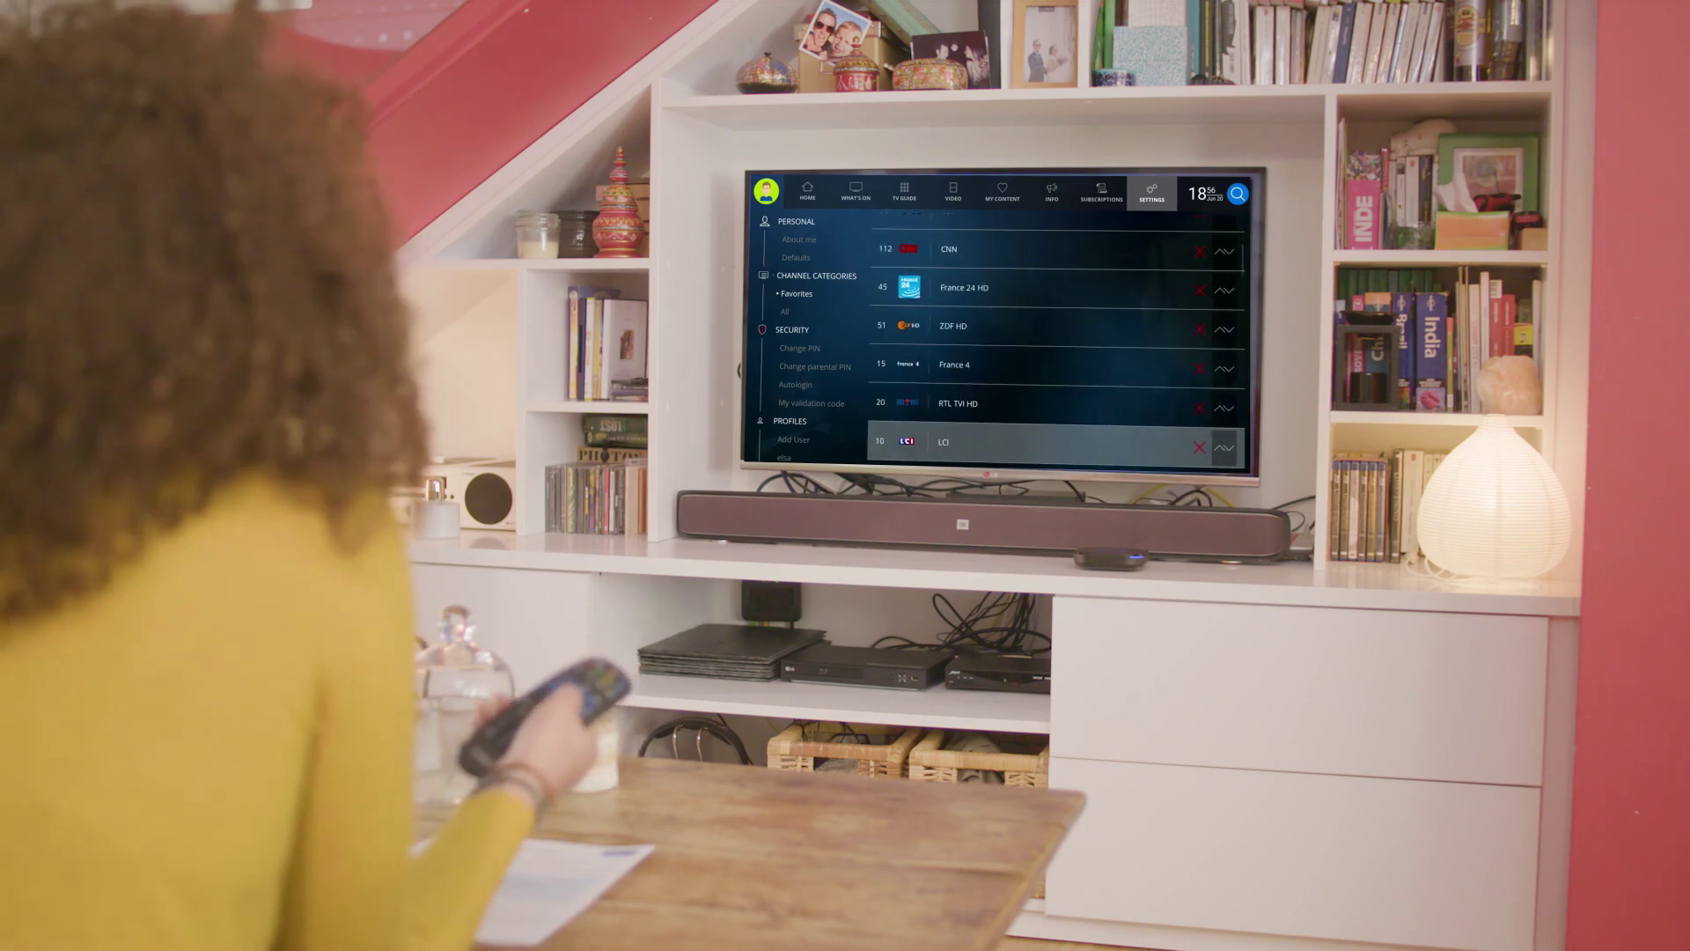
pyautogui.press('Down')
pyautogui.press('Down')
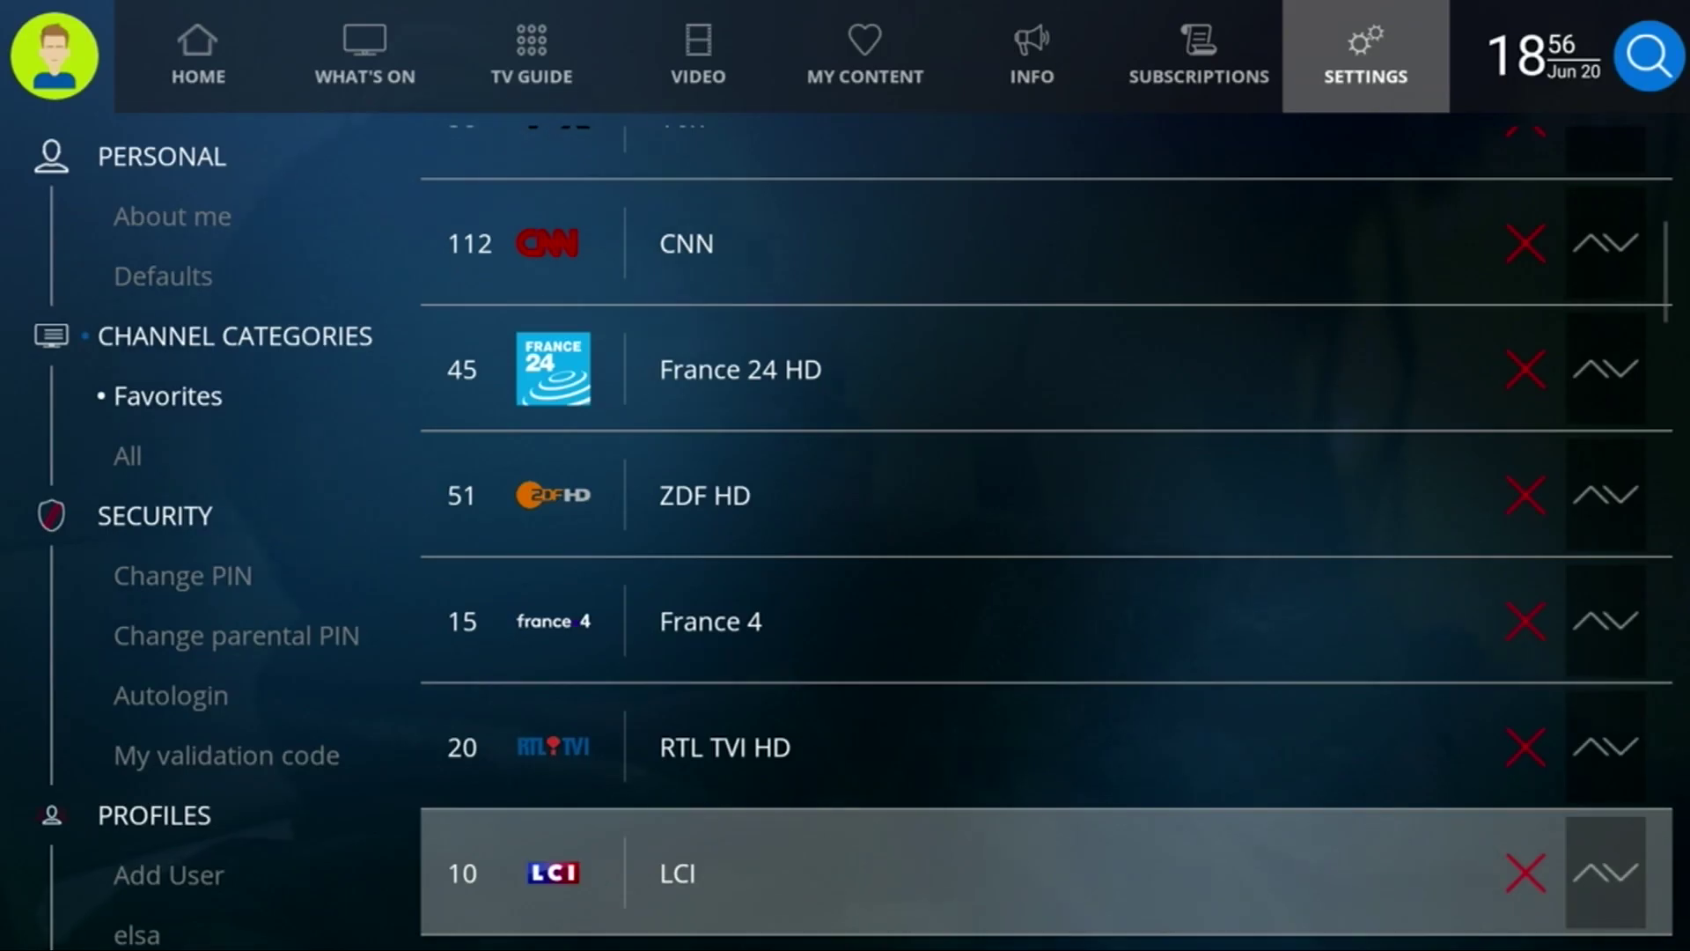
pyautogui.press('Return')
pyautogui.press('Up')
pyautogui.press('Up')
pyautogui.press('Up')
pyautogui.press('Up')
pyautogui.press('Up')
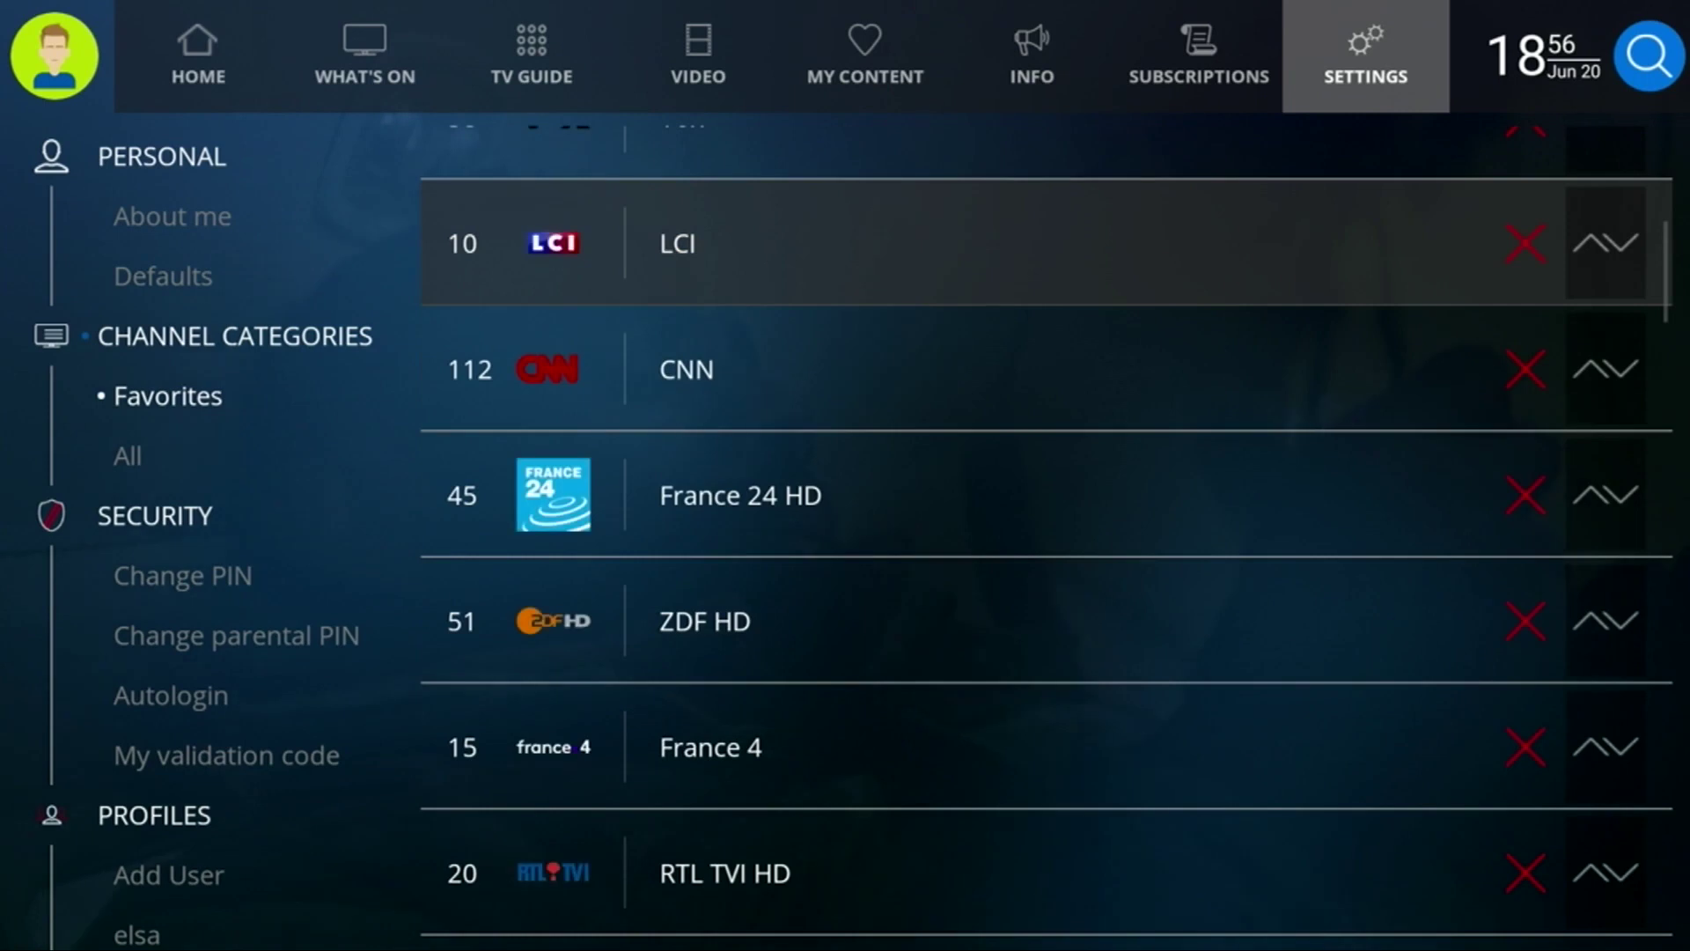
pyautogui.press('Return')
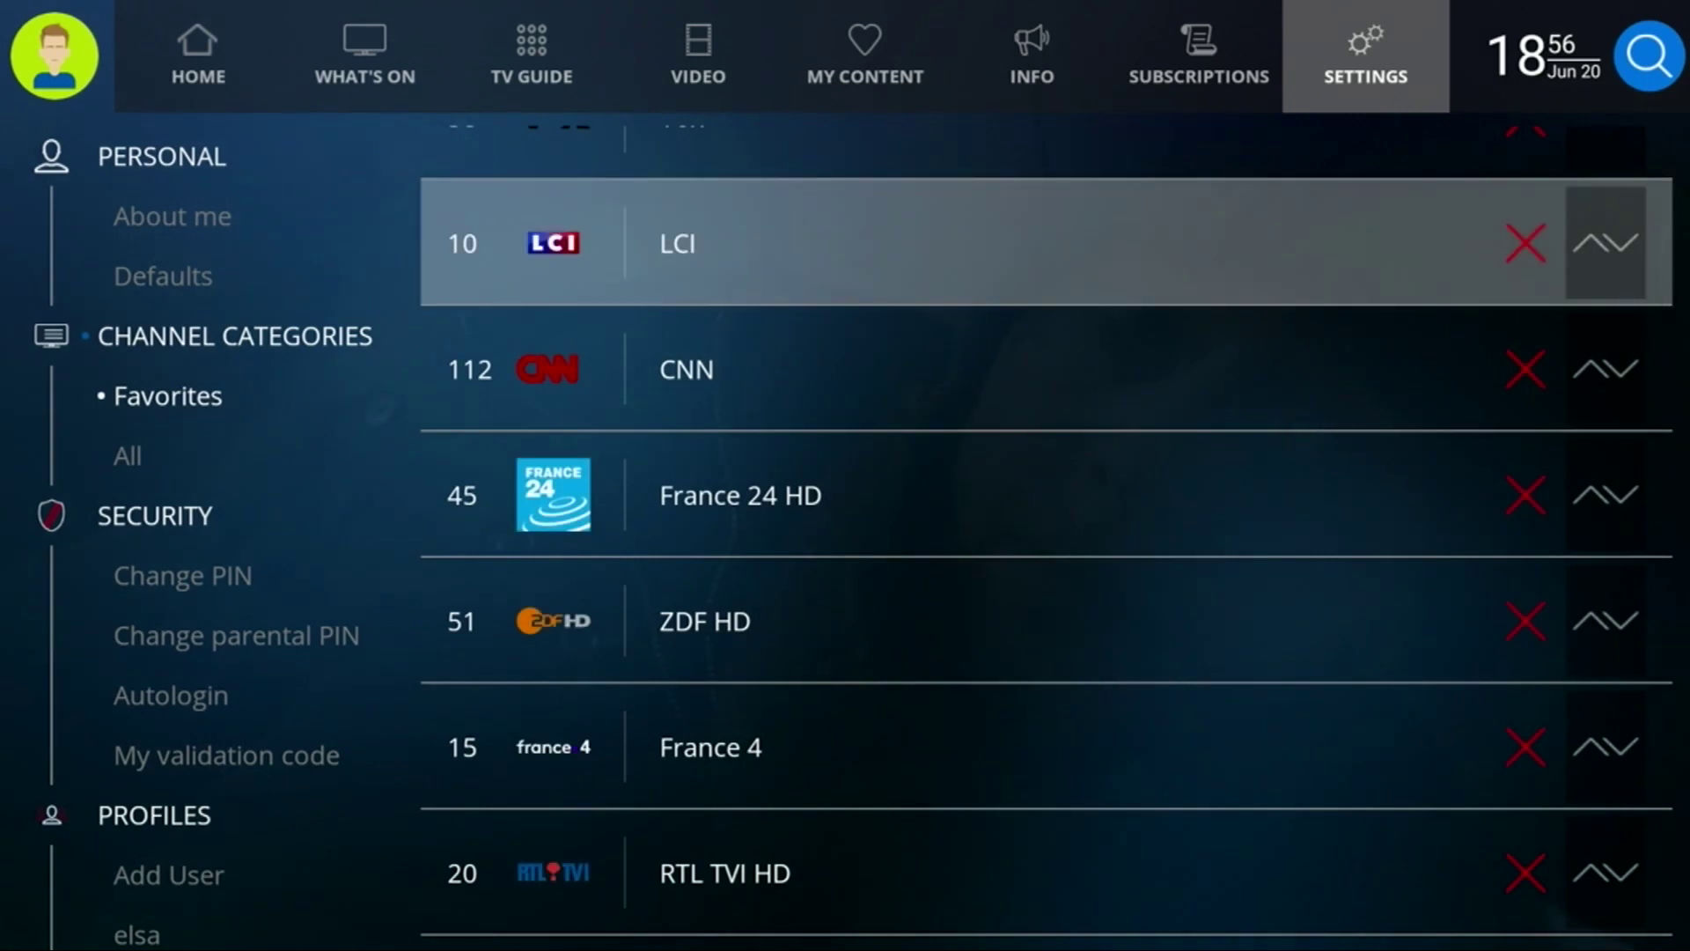
# Step: Add RTL HD from the All channels list to the Favorites category
pyautogui.press('Left')
pyautogui.press('Down')
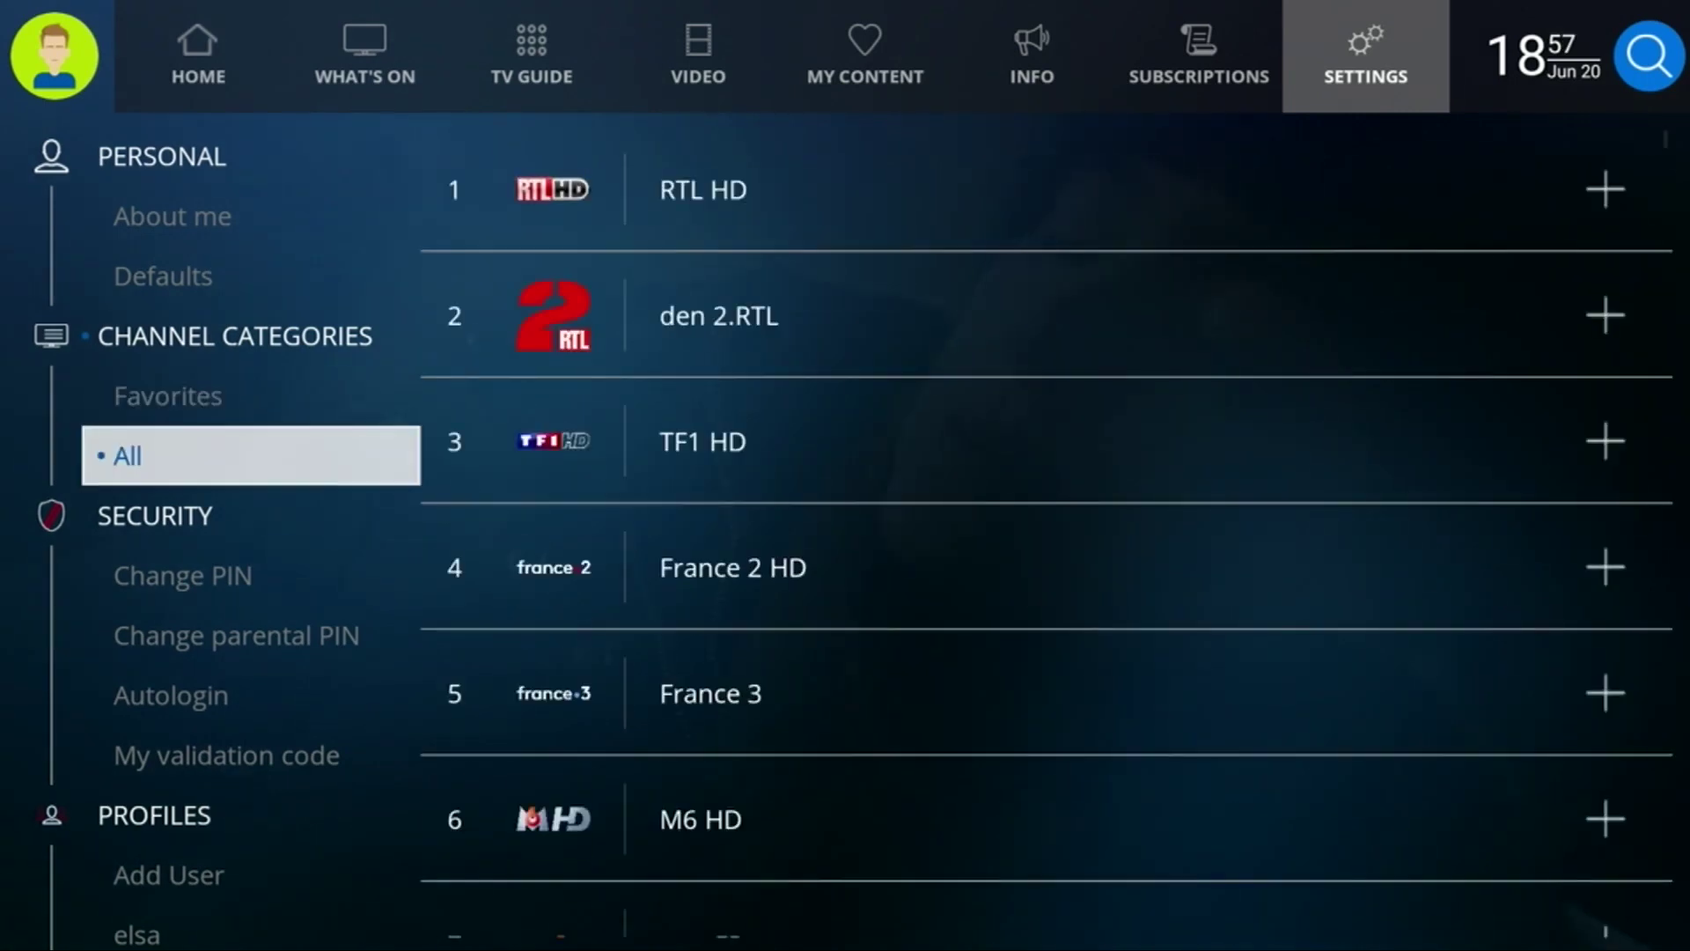
pyautogui.press('Right')
pyautogui.press('Up')
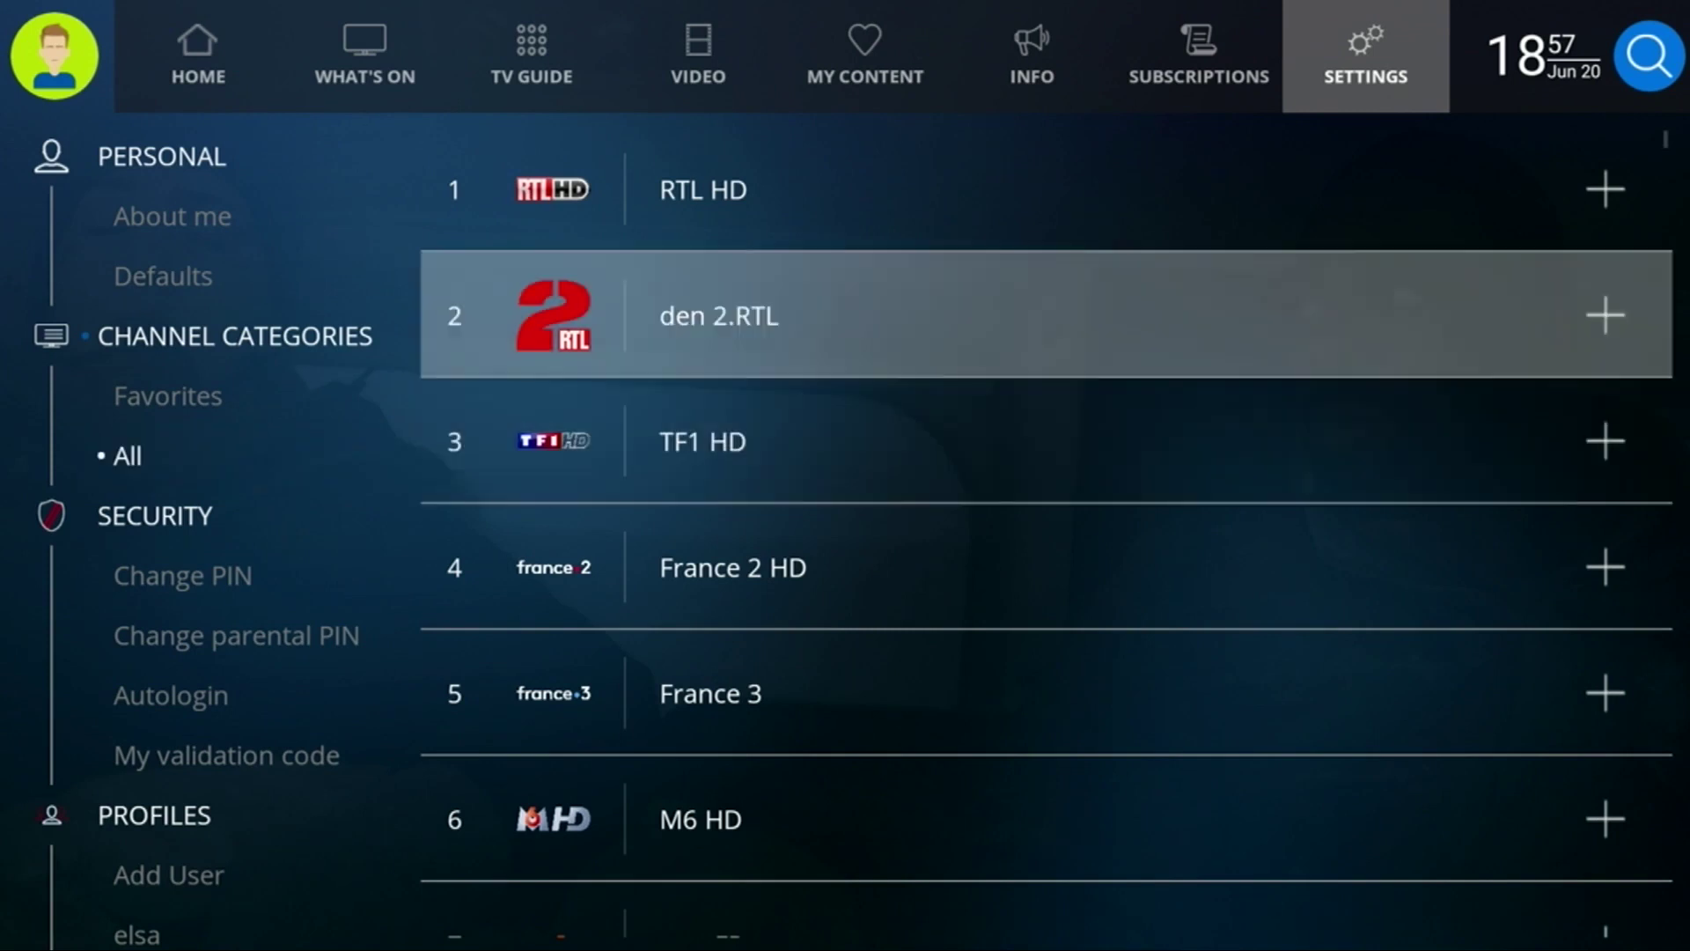
pyautogui.press('Up')
pyautogui.press('Return')
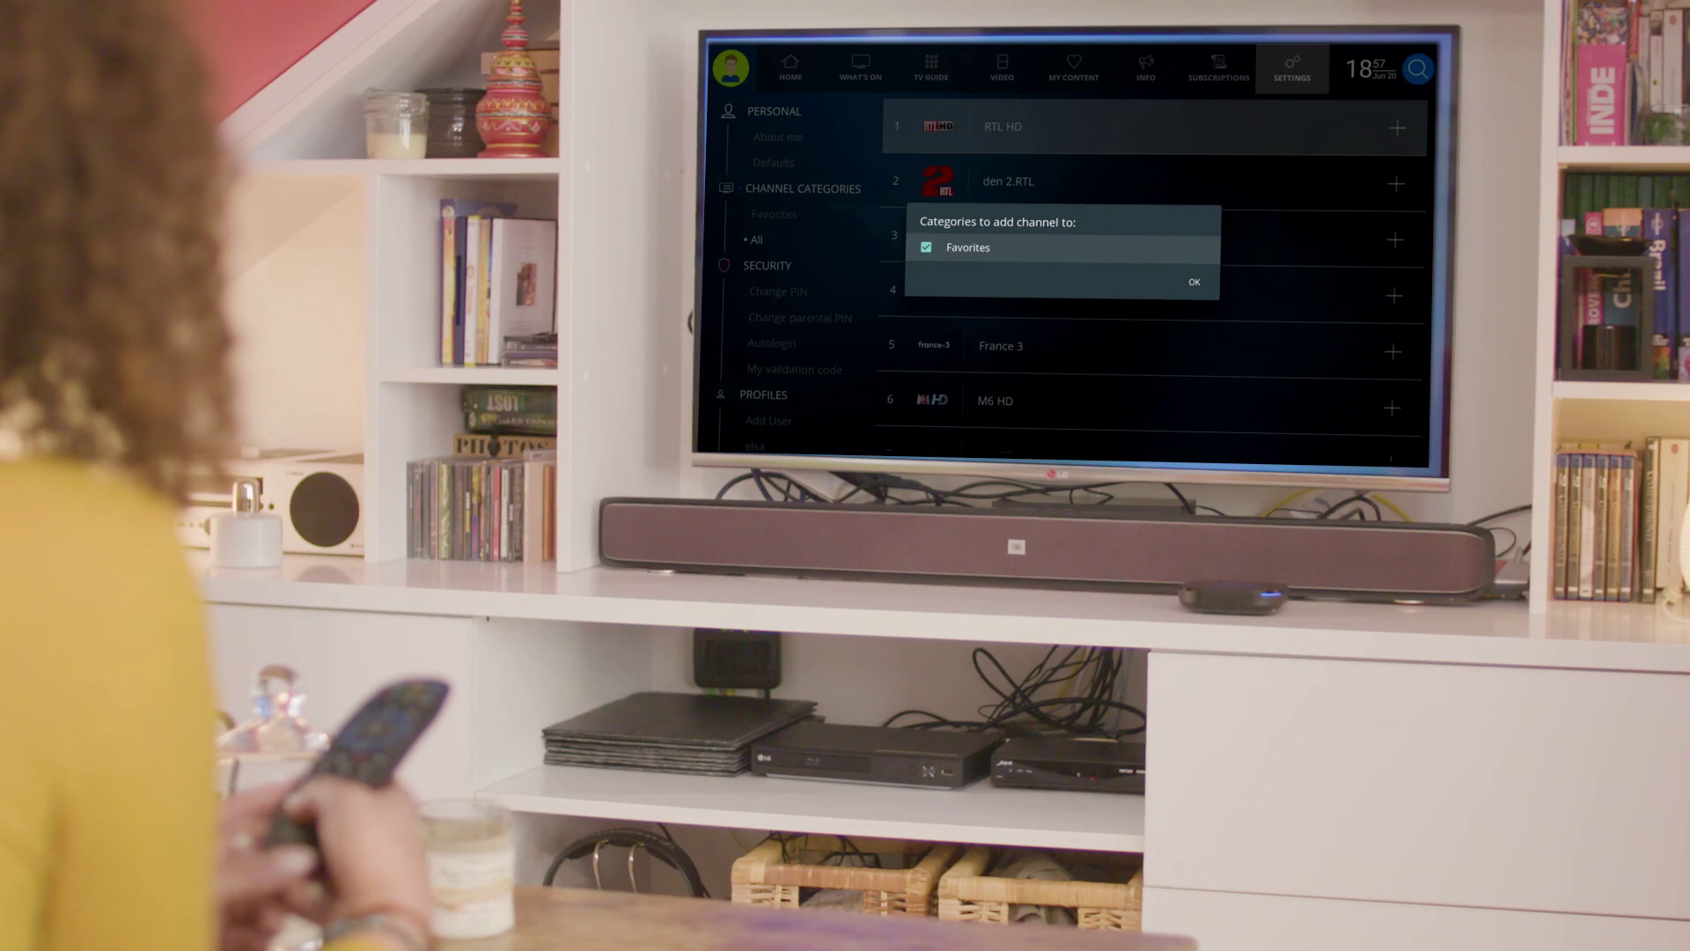
pyautogui.press('Return')
pyautogui.press('Return')
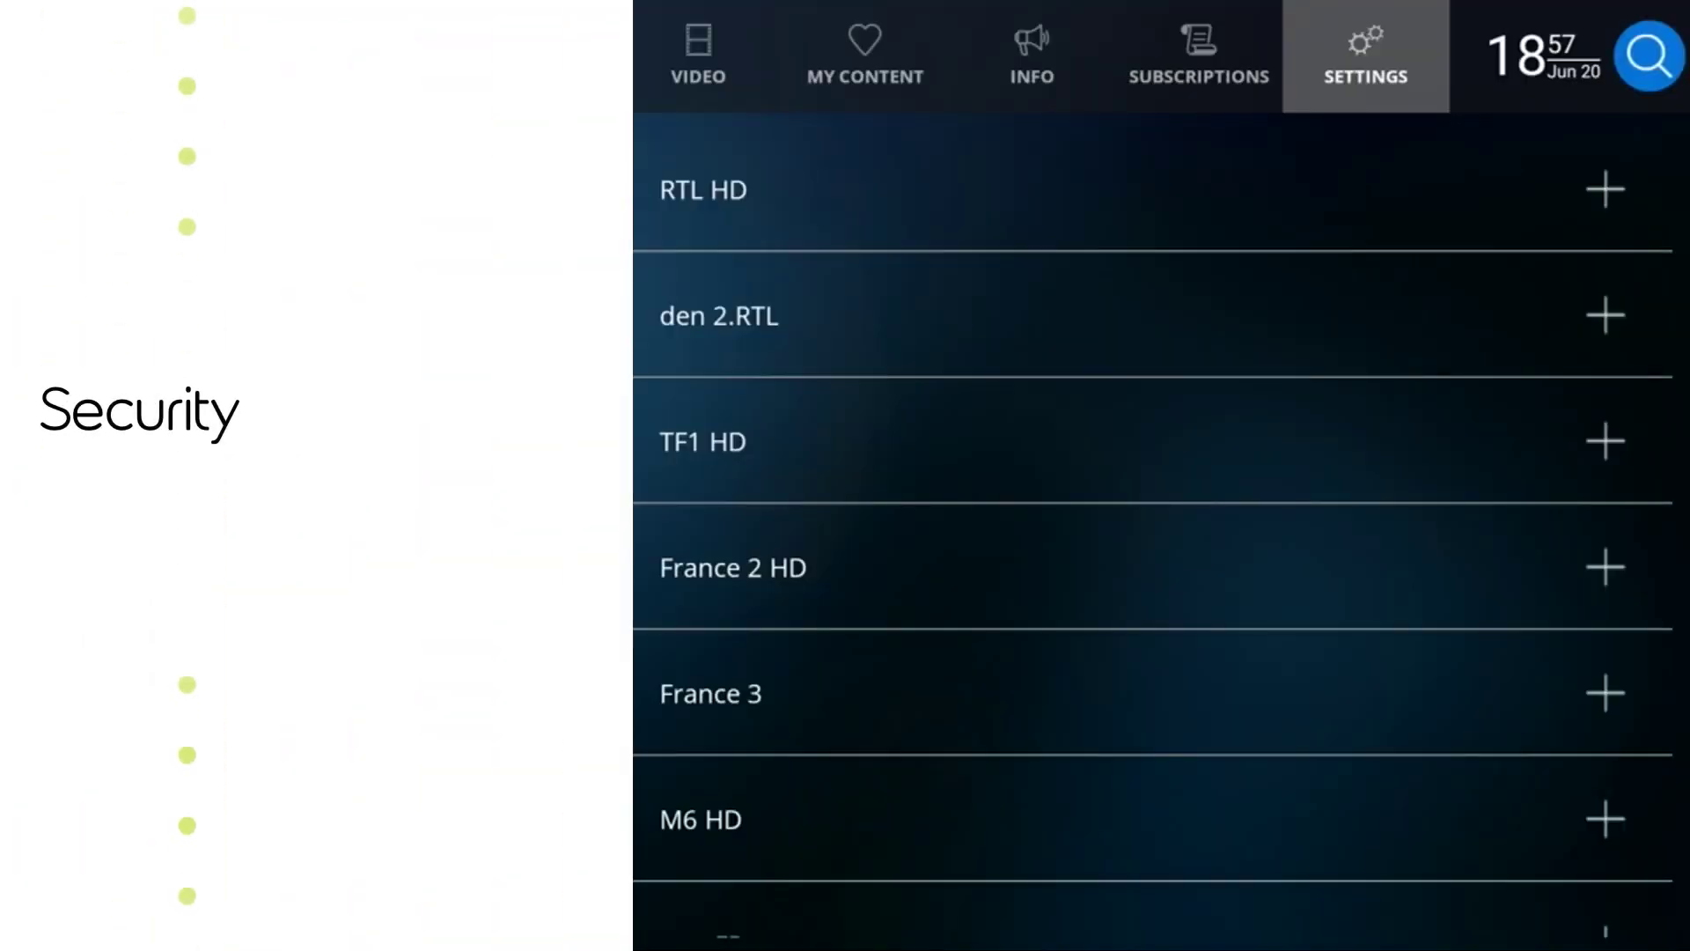
# Step: Change the account PIN after verifying the current one
pyautogui.press('Return')
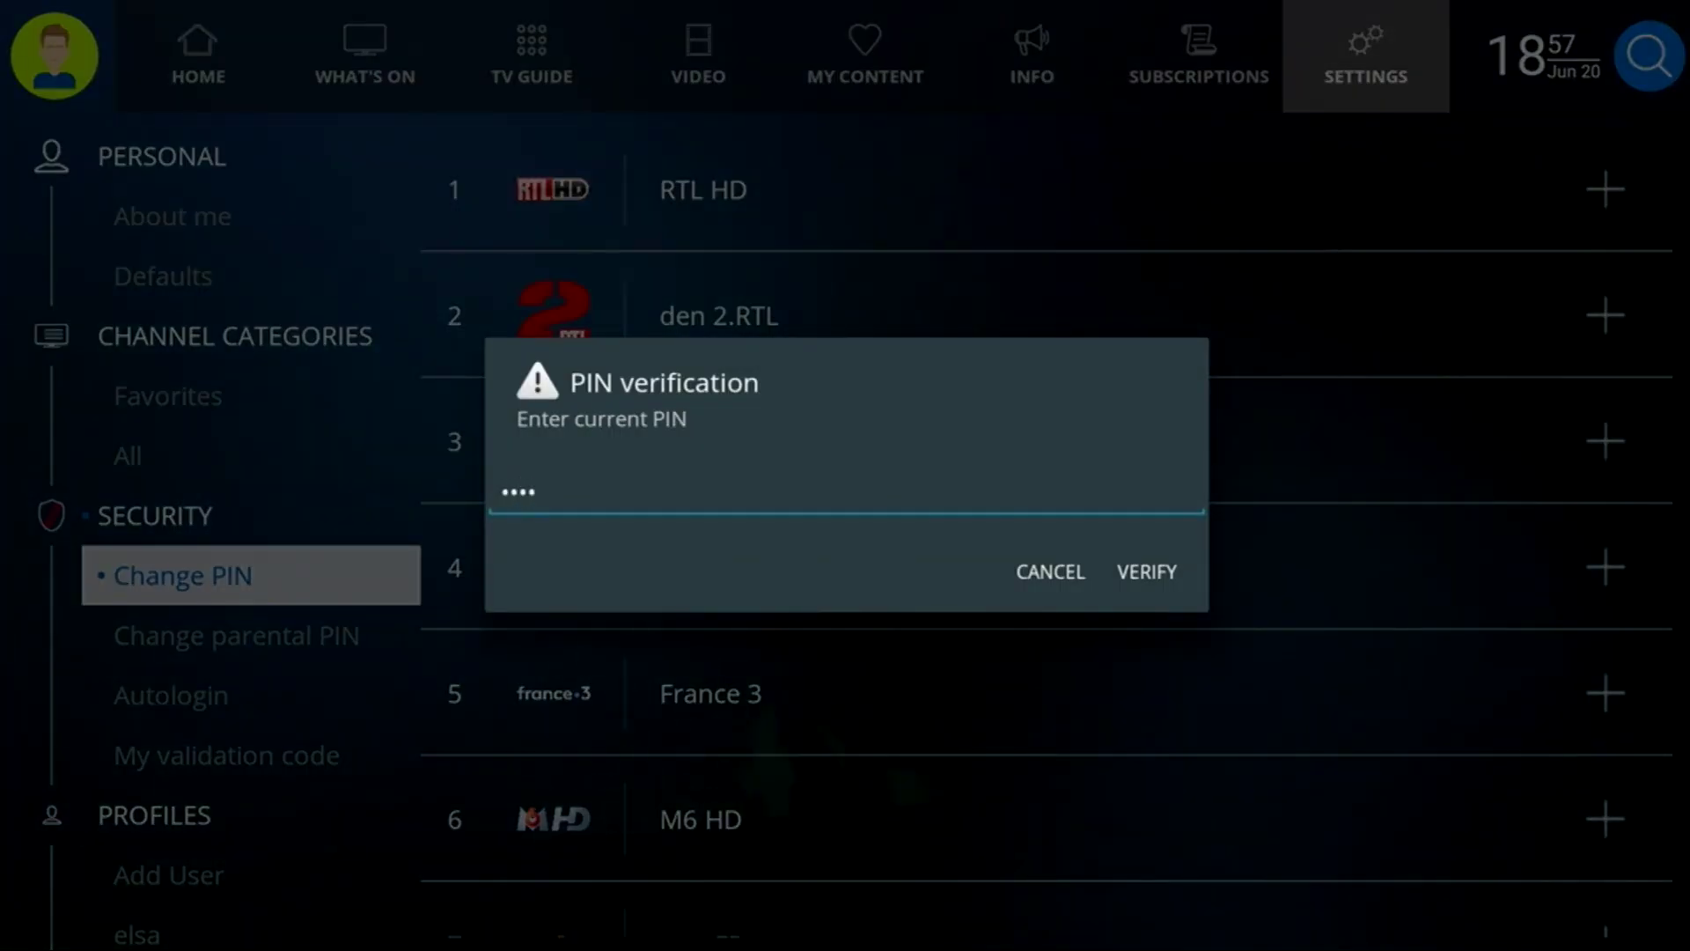
pyautogui.press('Return')
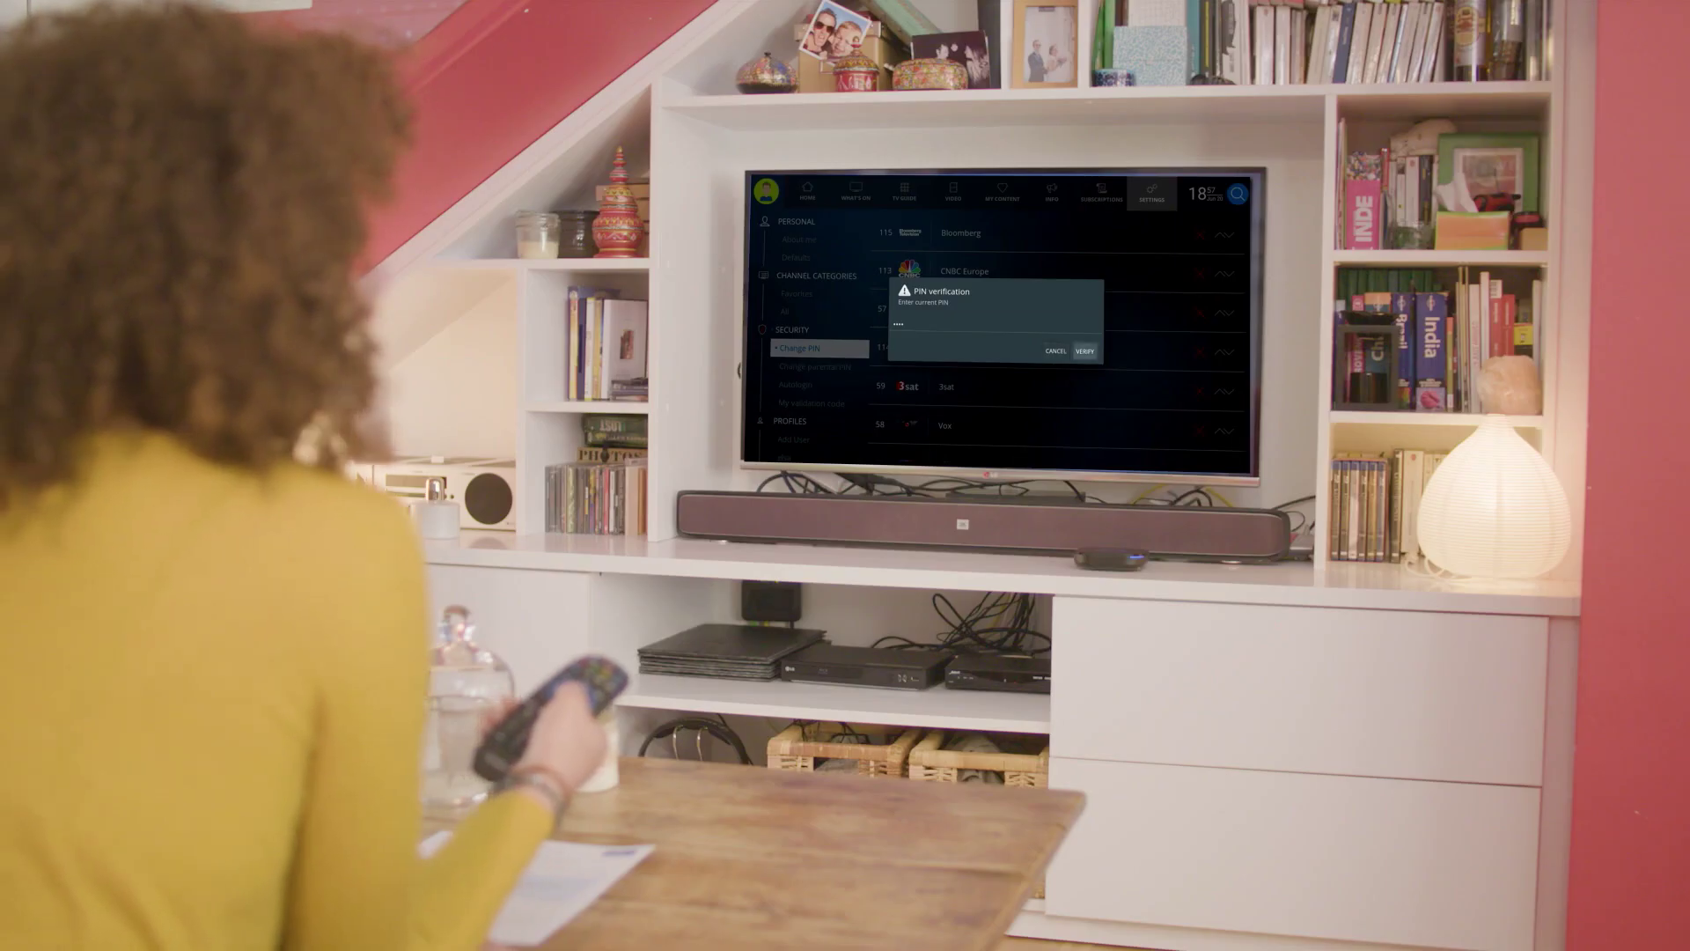
pyautogui.press('Return')
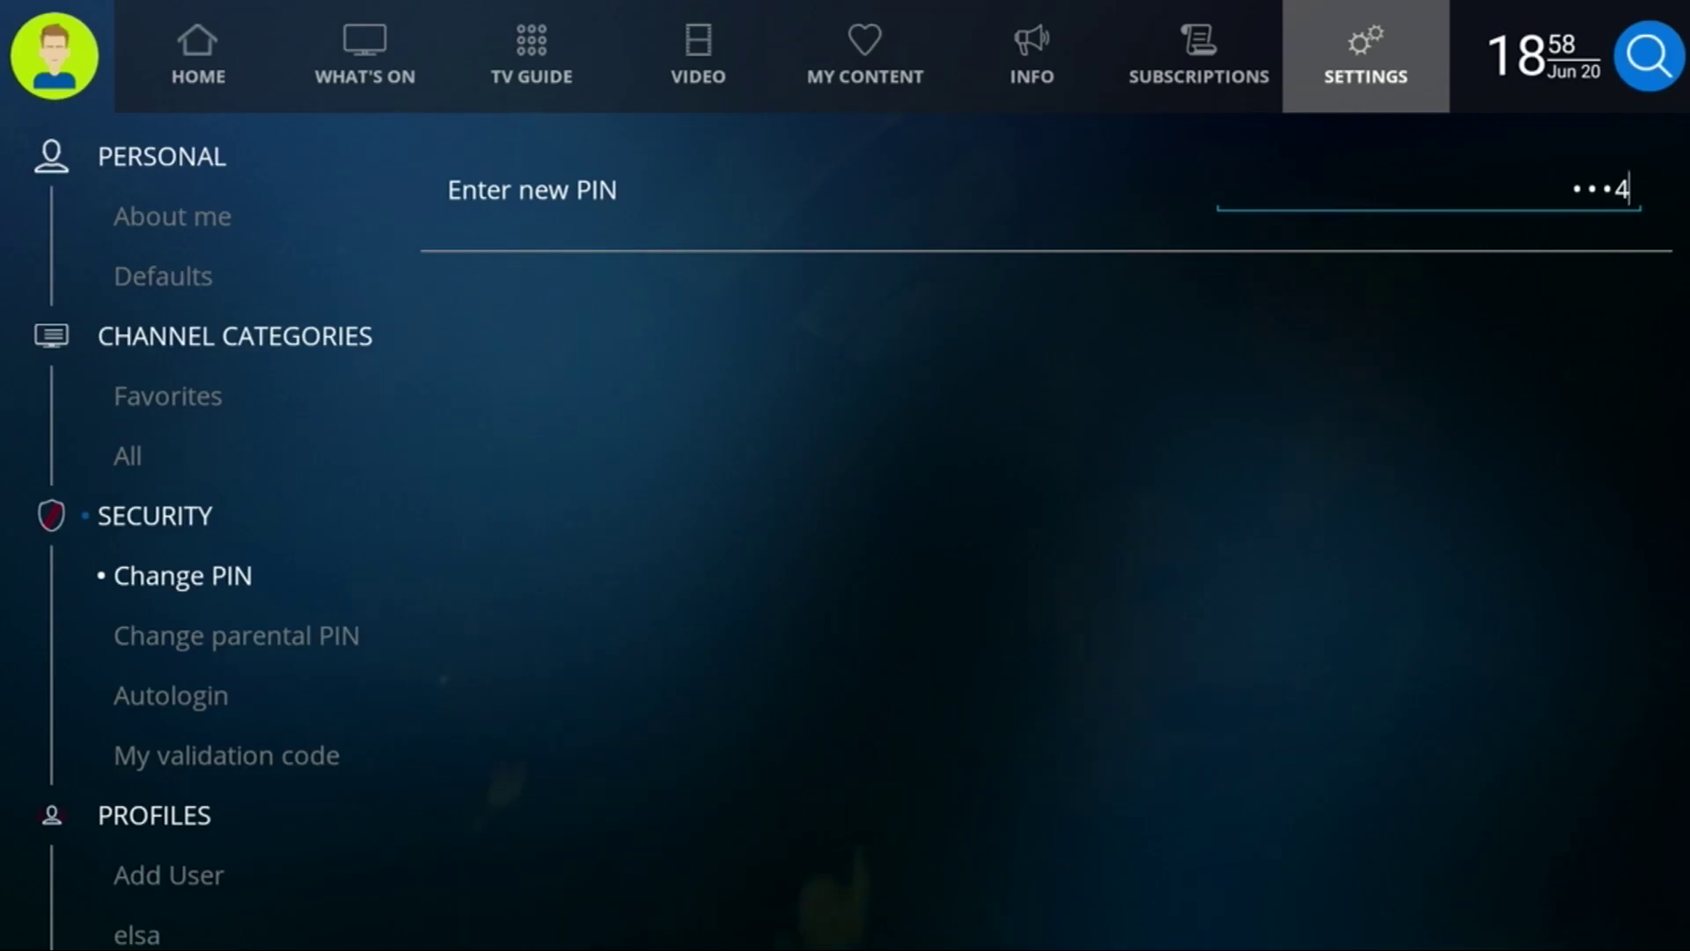
# Step: Change the parental PIN after verification, entering and re-entering the new PIN
pyautogui.press('Down')
pyautogui.press('Return')
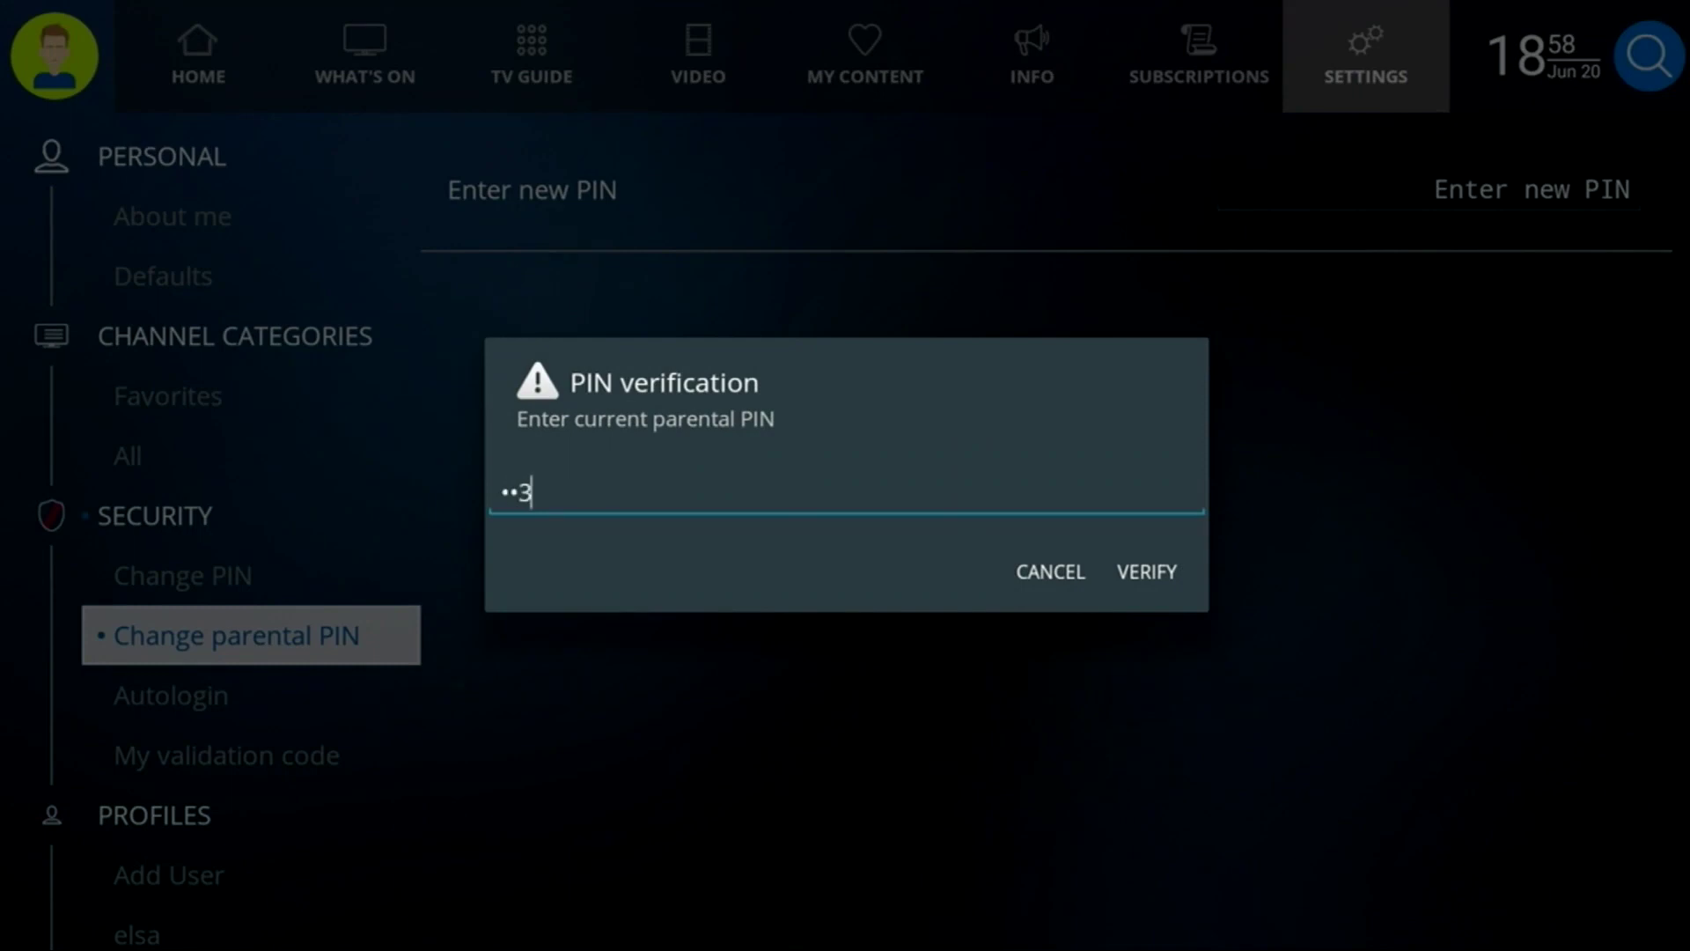
pyautogui.press('Return')
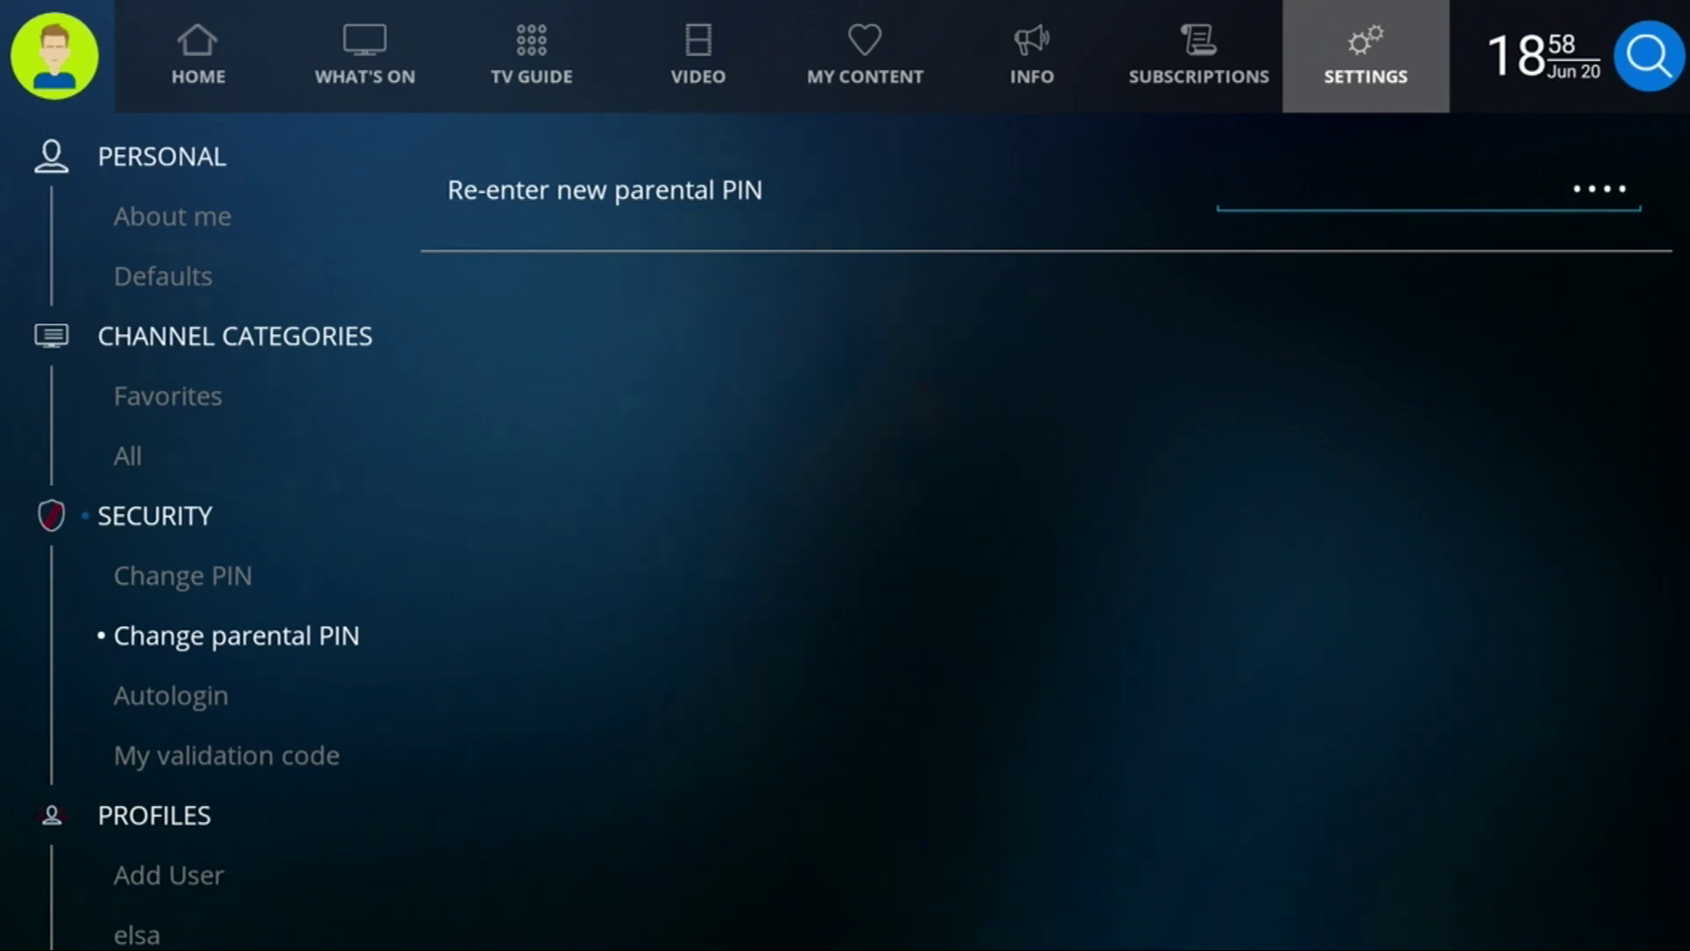
pyautogui.press('Return')
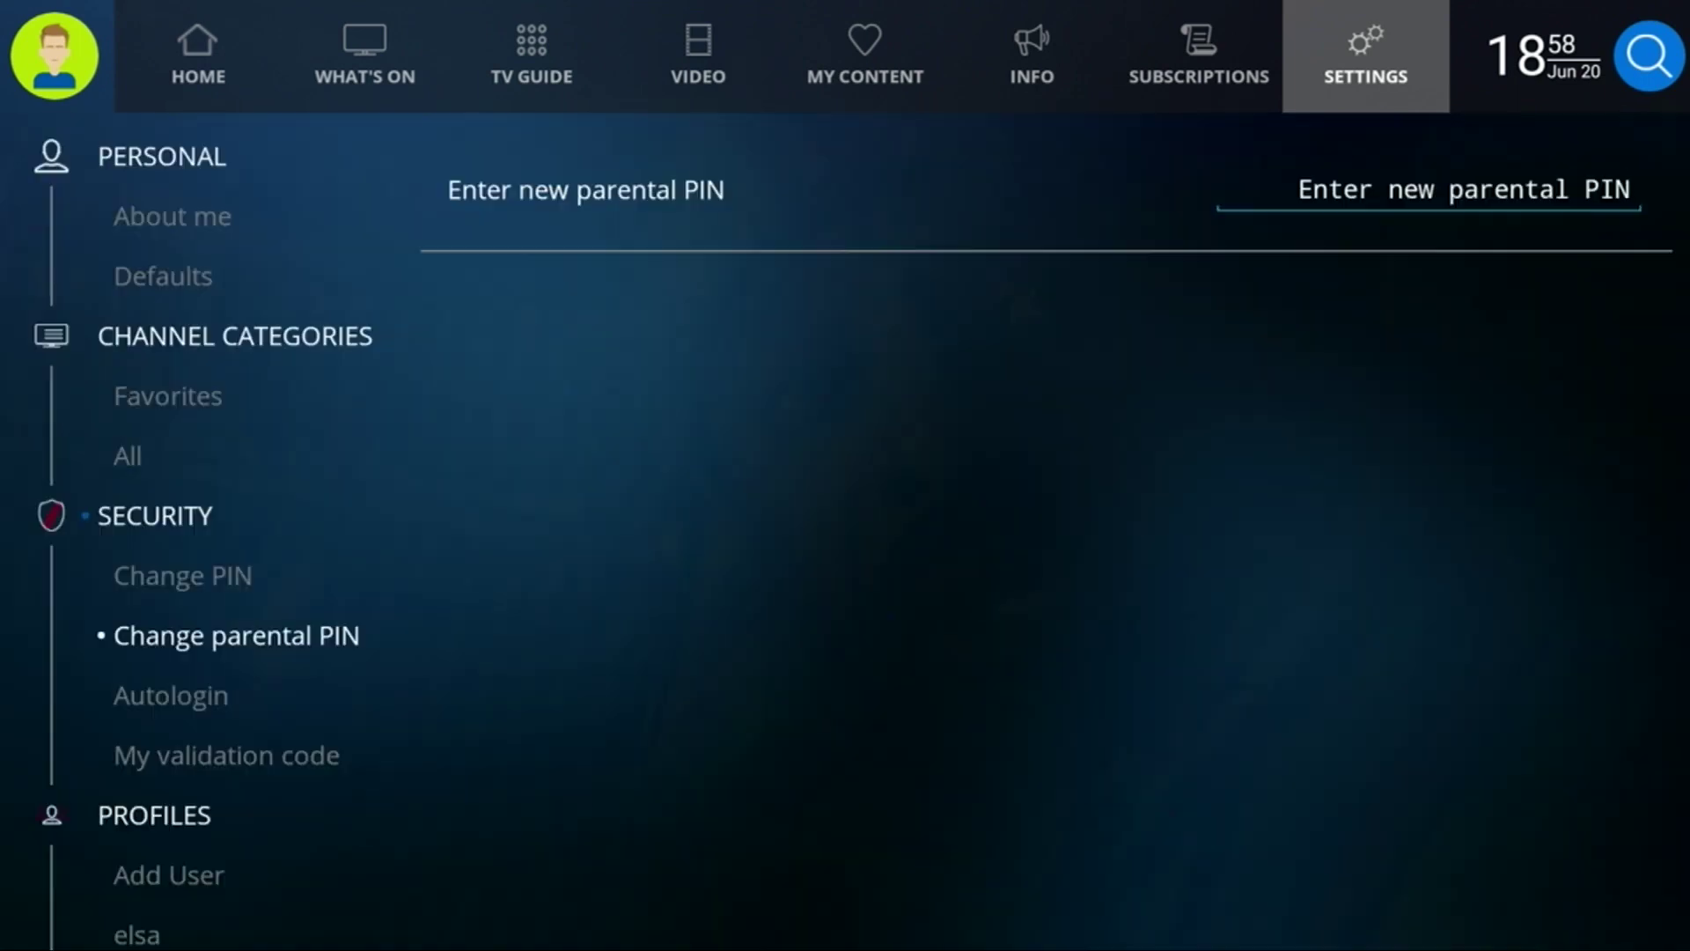
pyautogui.press('Left')
pyautogui.press('Down')
pyautogui.press('Down')
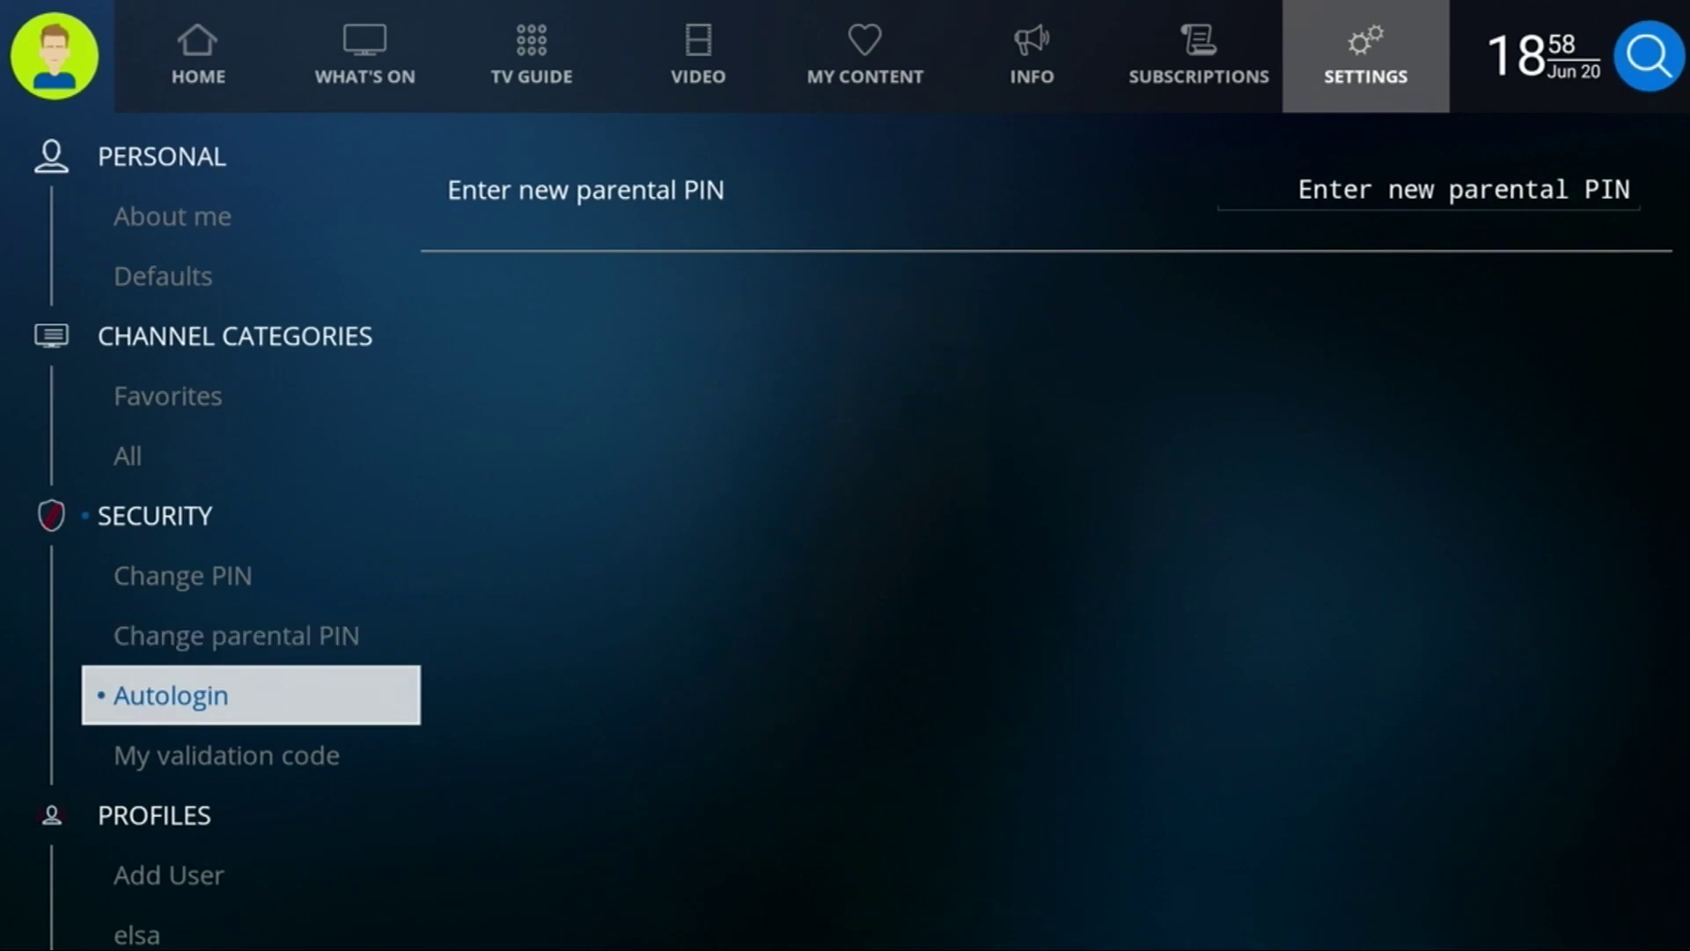
# Step: Verify the PIN and switch Autologin on
pyautogui.press('Return')
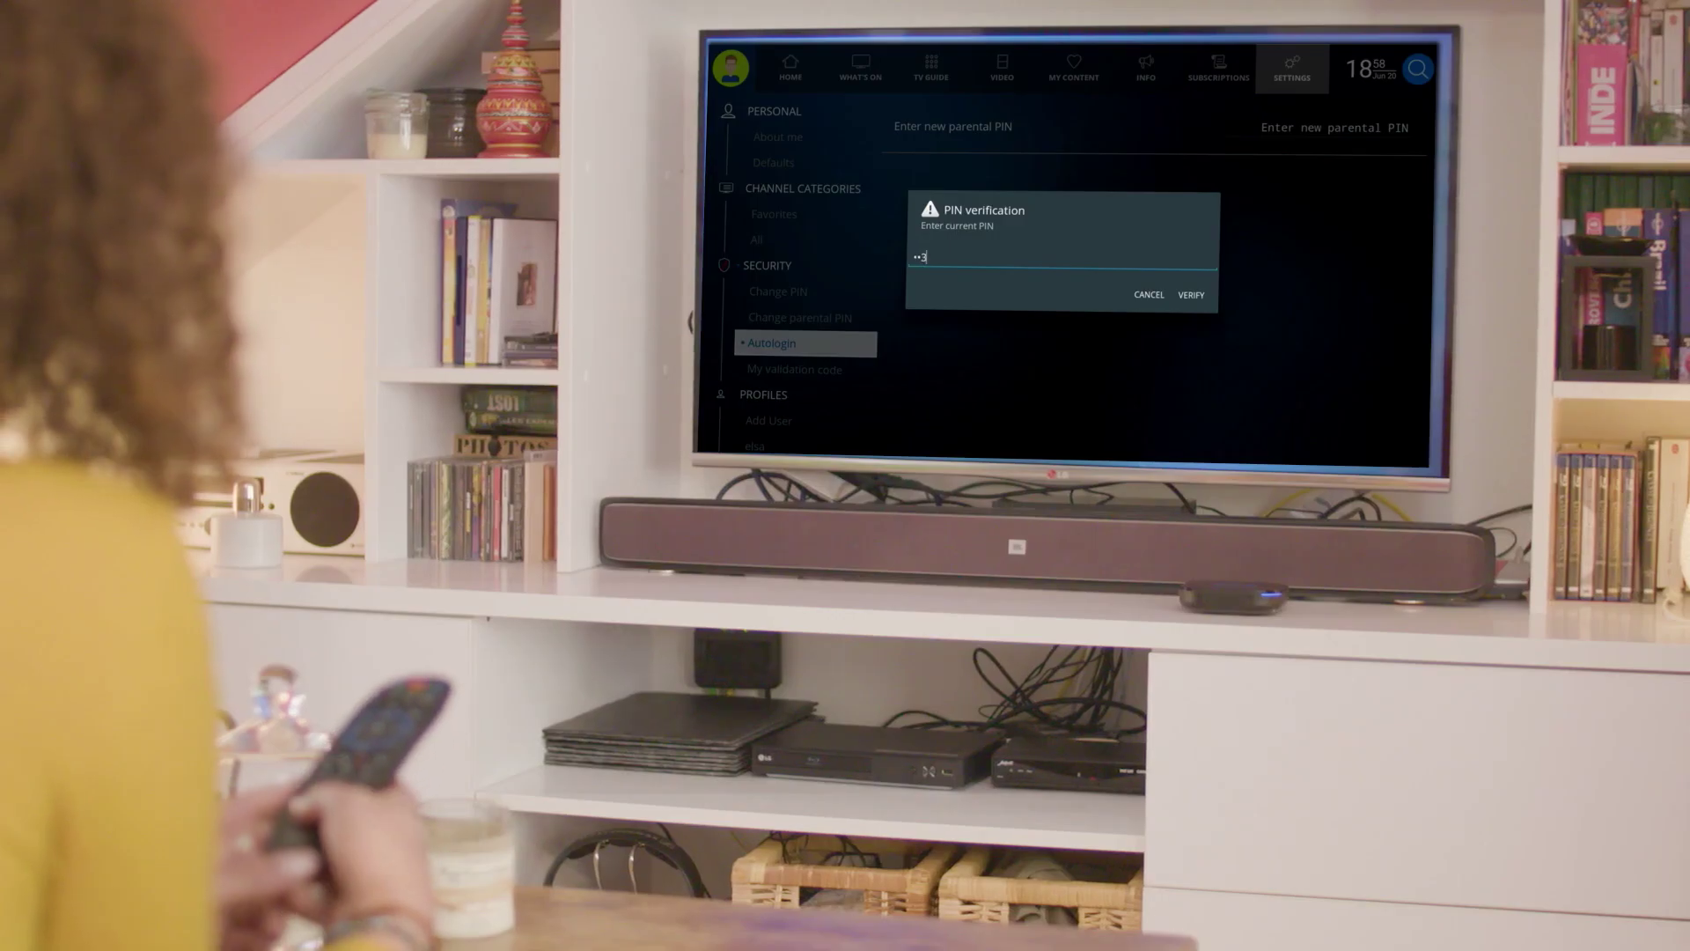
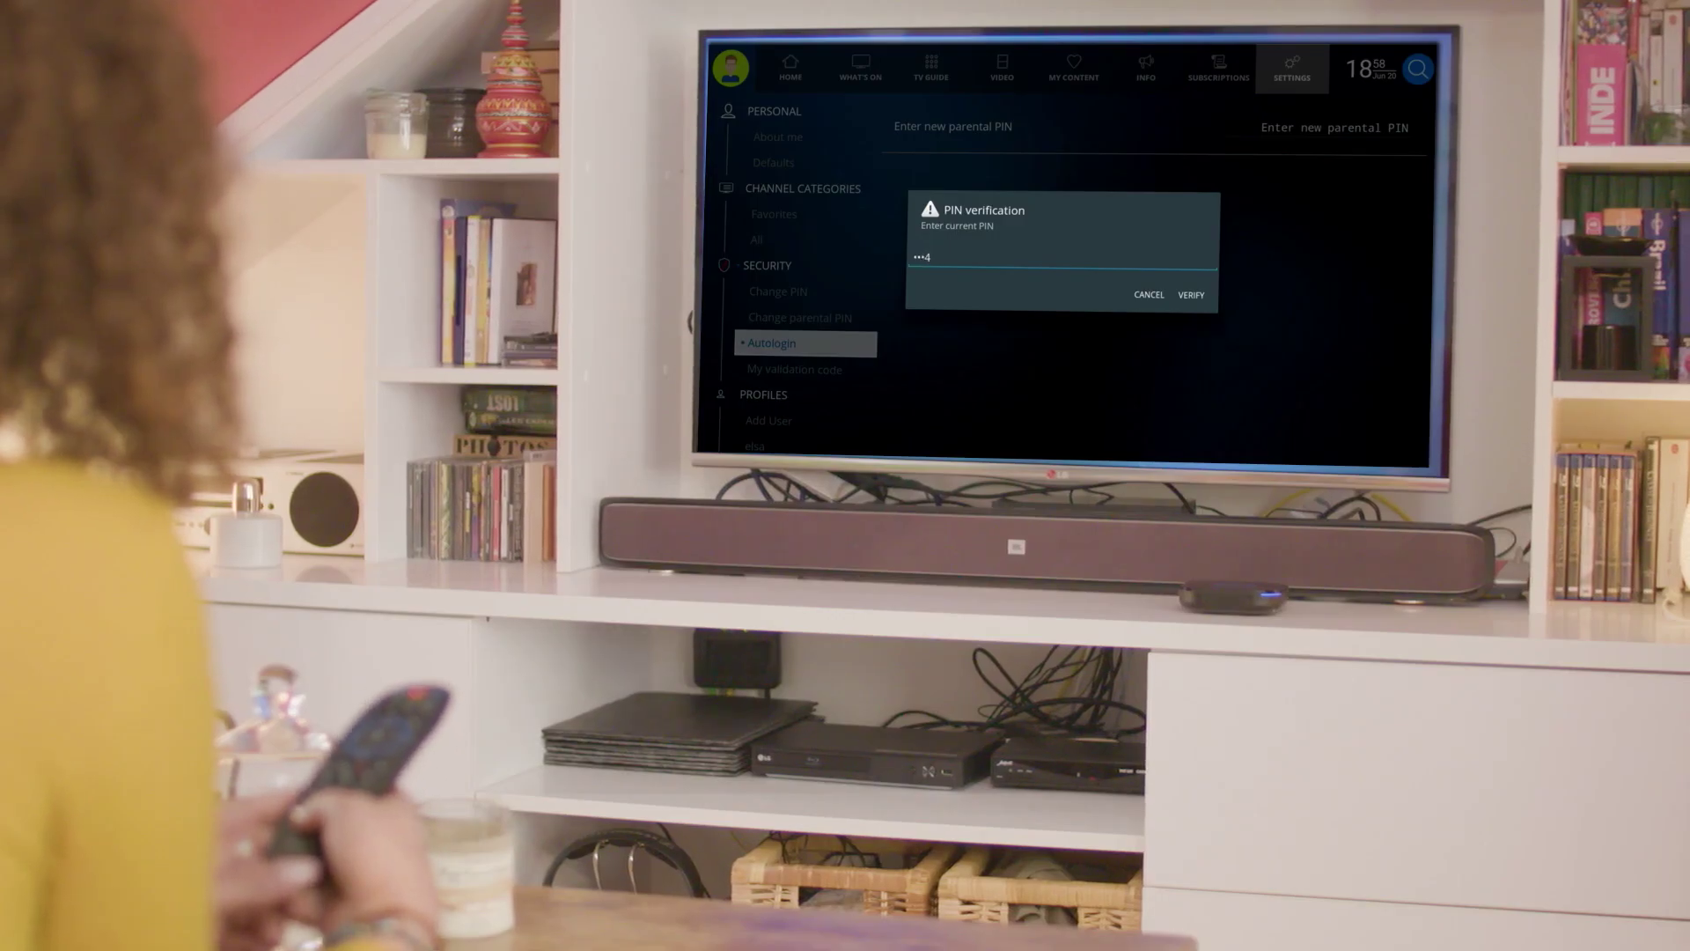
pyautogui.press('Down')
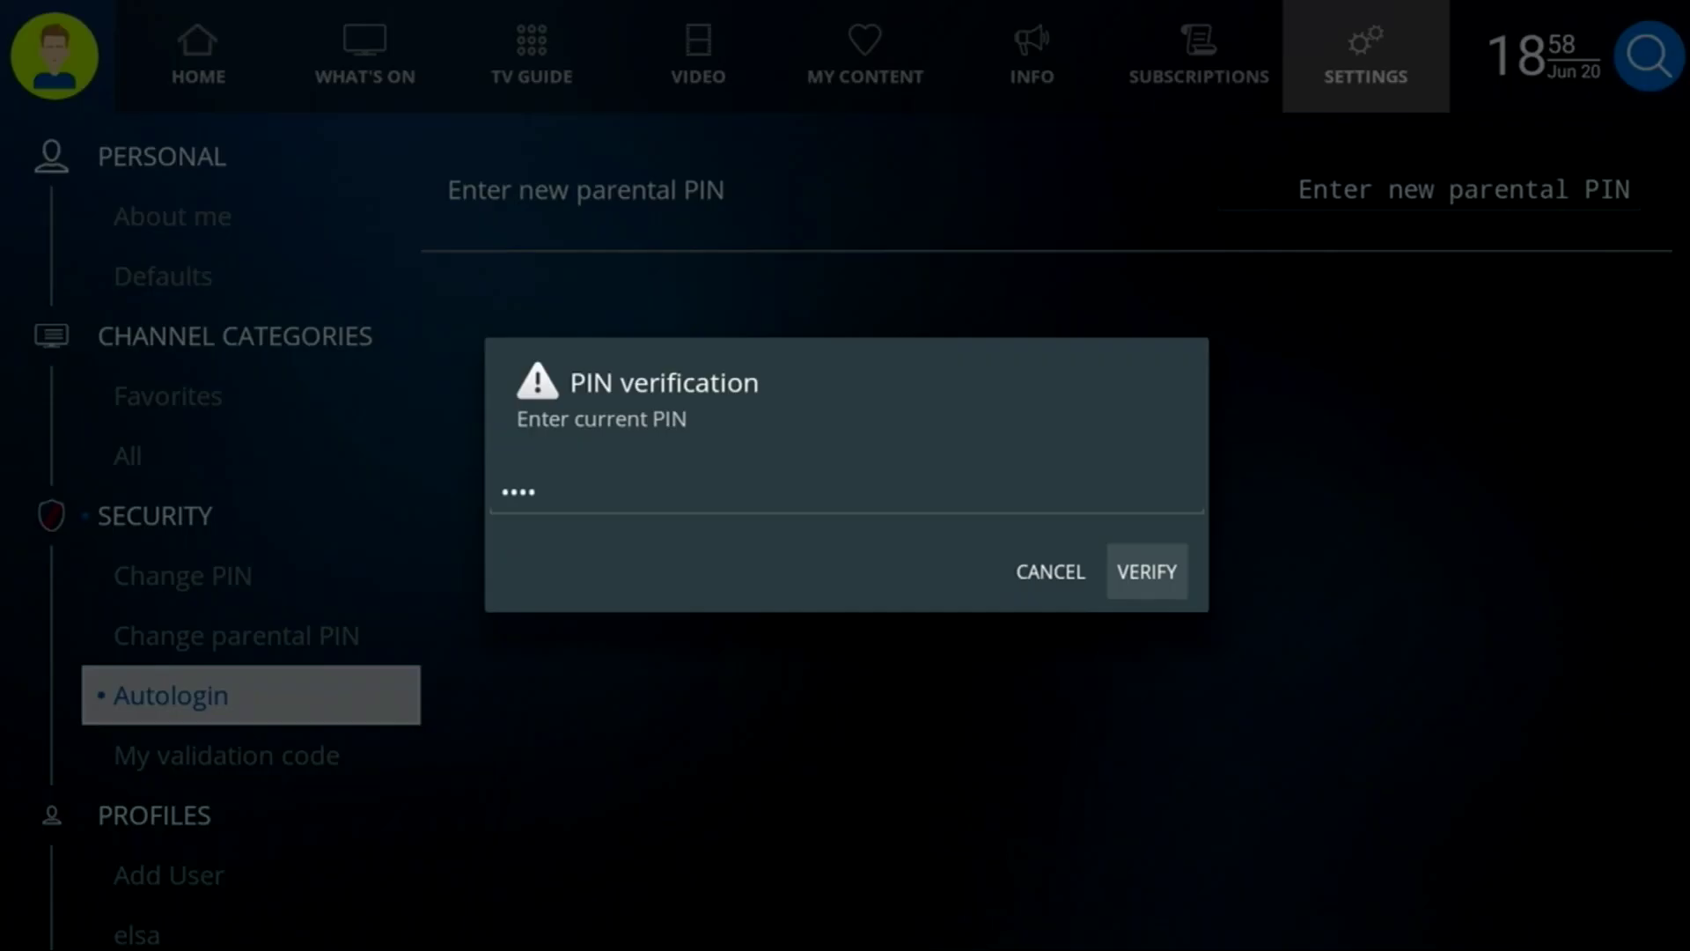
pyautogui.press('Return')
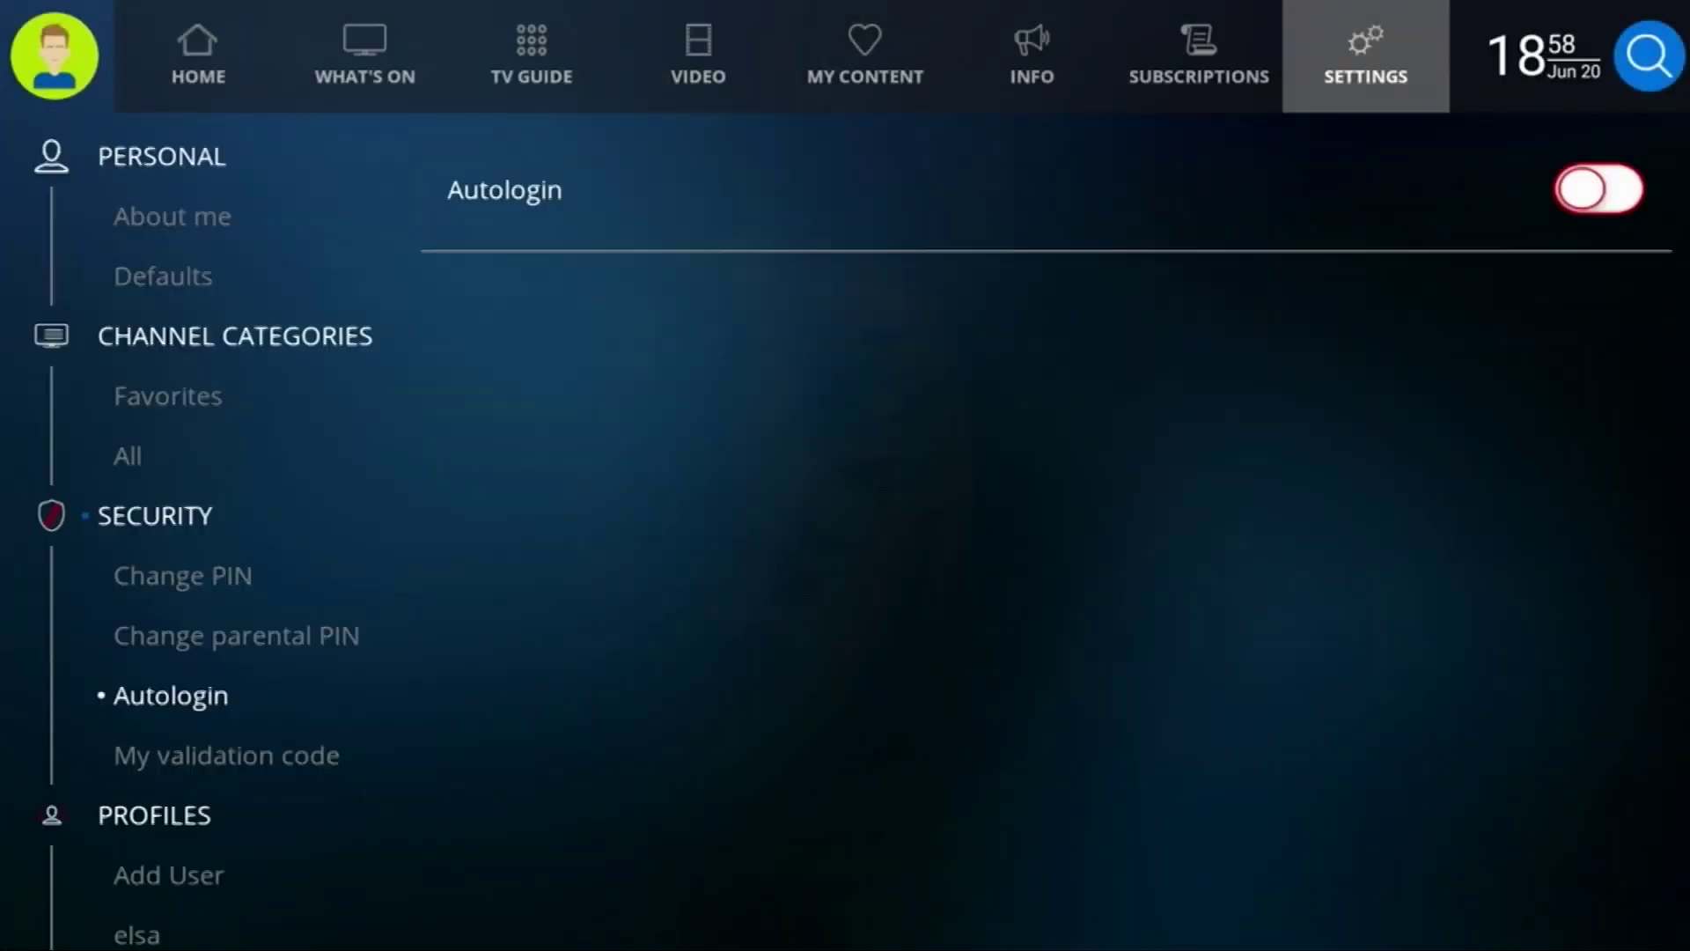
pyautogui.press('Down')
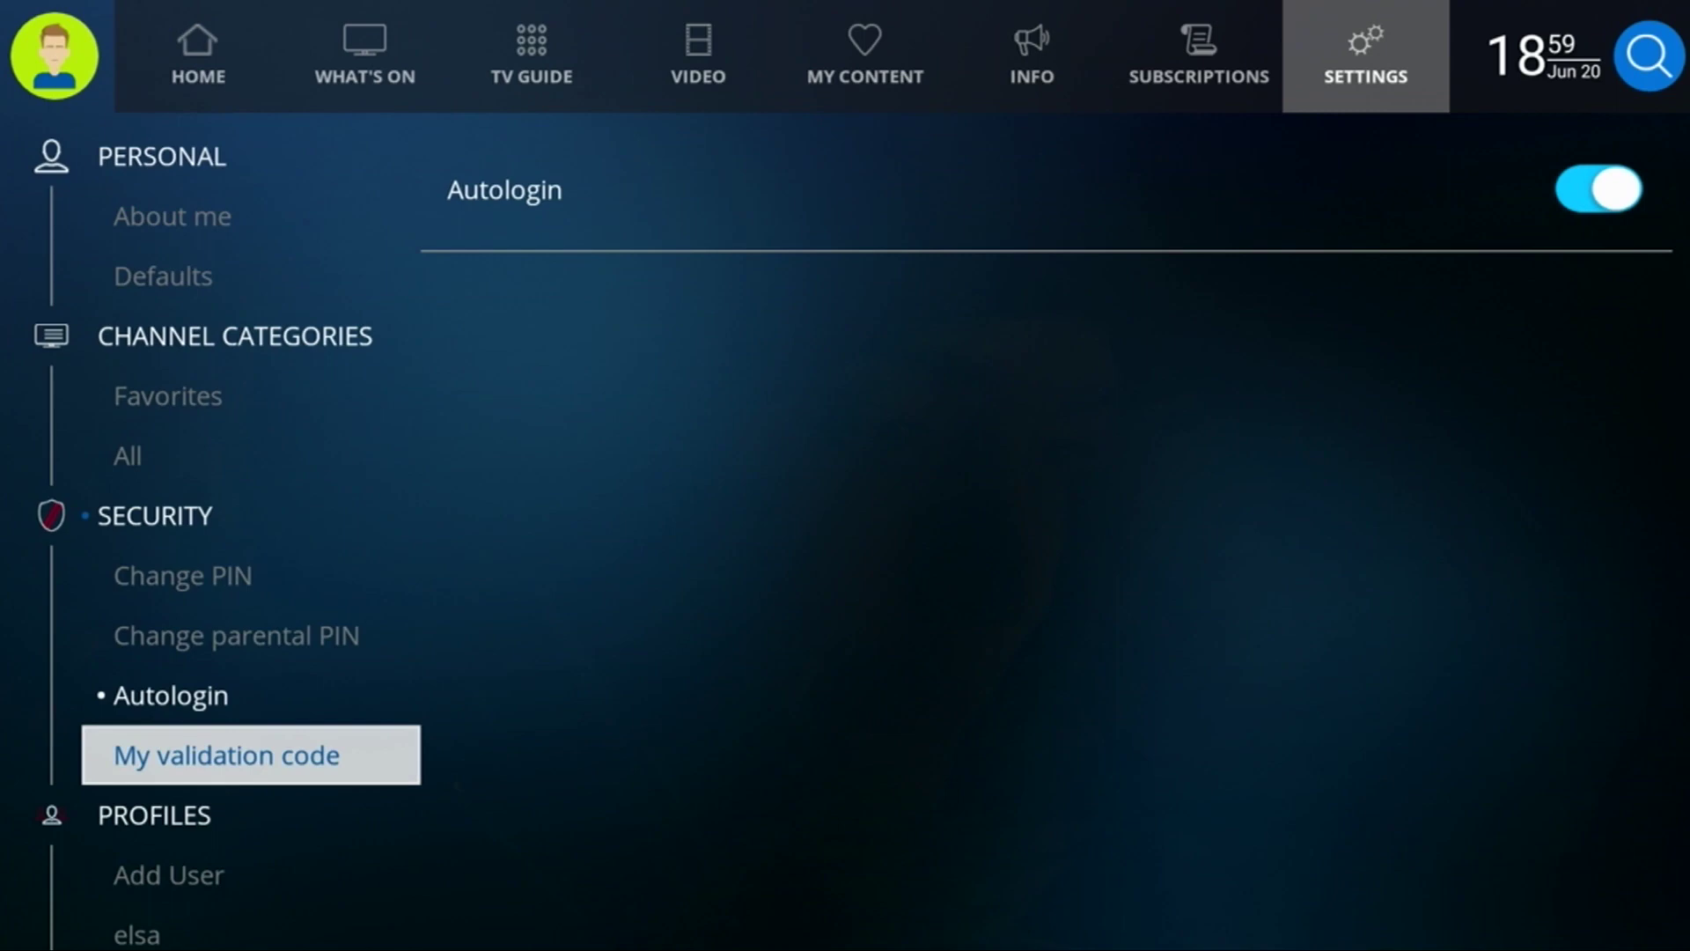
# Step: Verify the PIN again to reveal the account's validation code
pyautogui.press('Return')
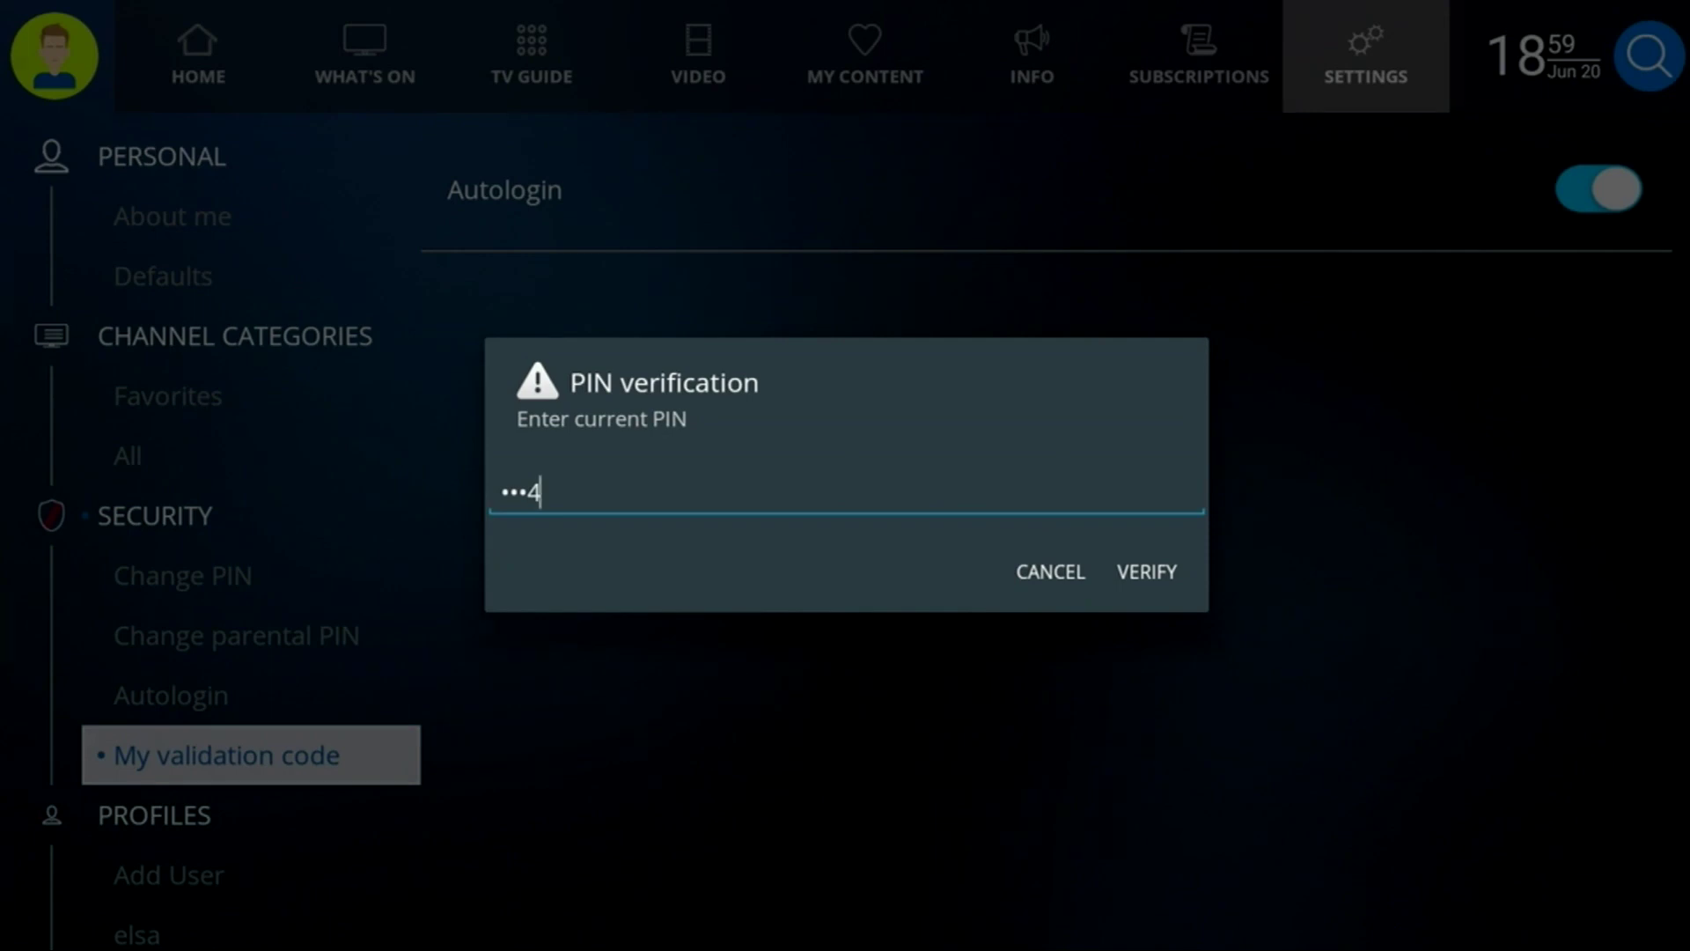
pyautogui.press('Return')
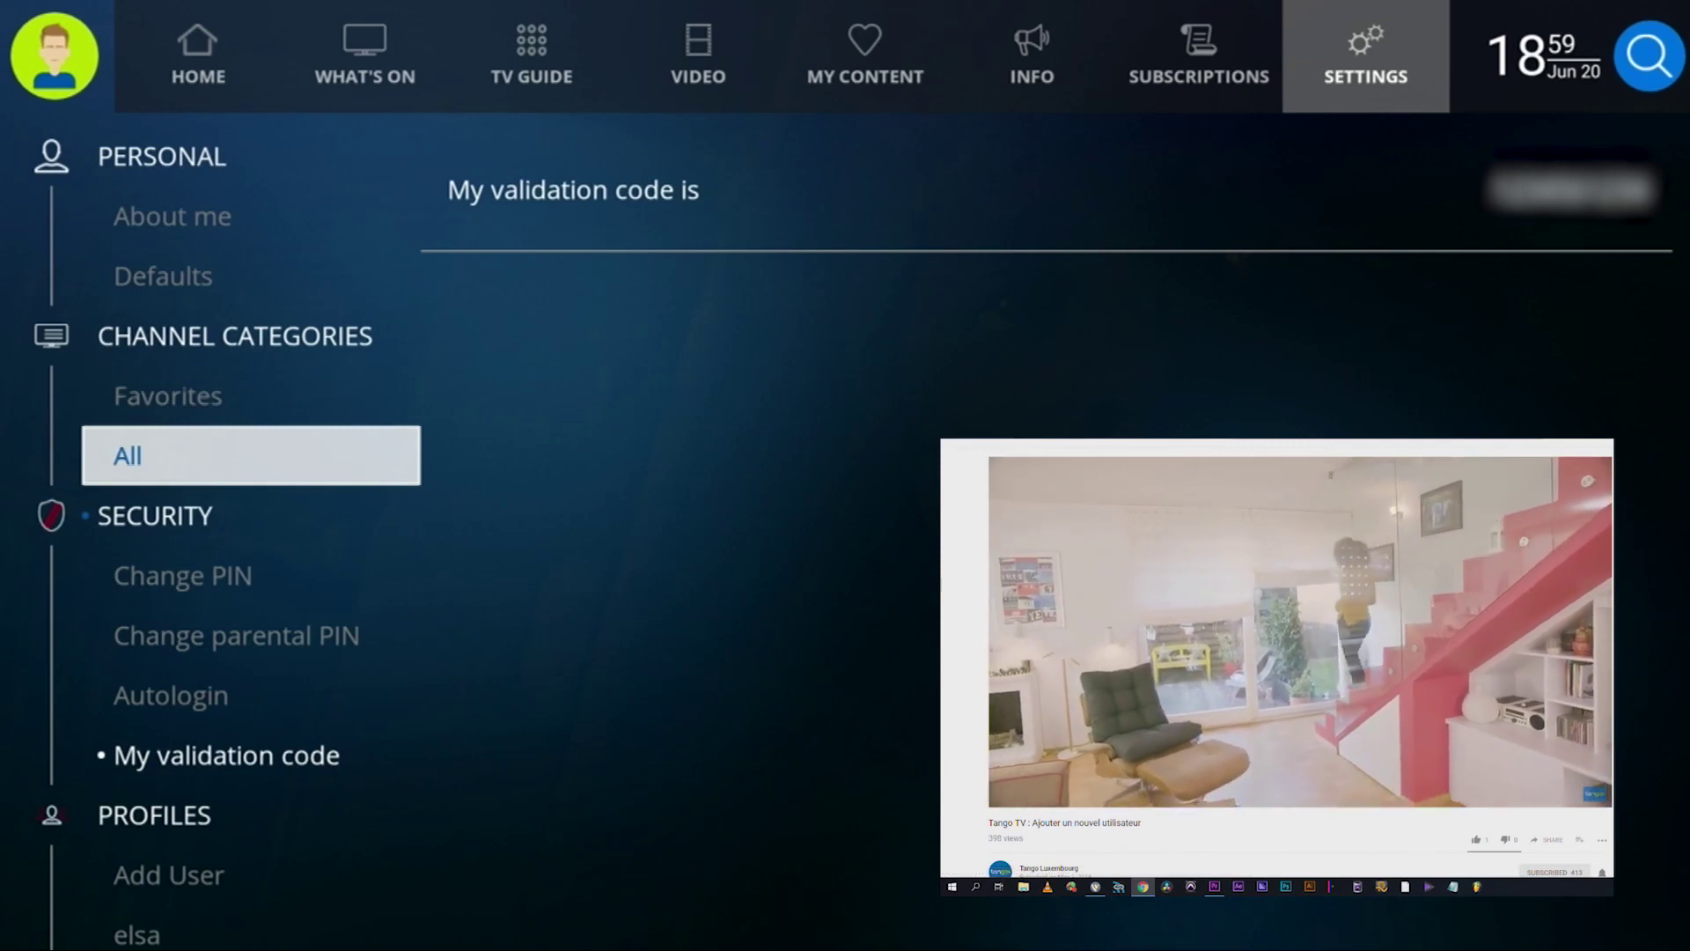
pyautogui.press('Down')
pyautogui.press('Down')
# Step: Review the five registered devices and confirm the Delete prompt on the last IM4410 row
pyautogui.press('Down')
pyautogui.press('Down')
pyautogui.press('Down')
pyautogui.press('Down')
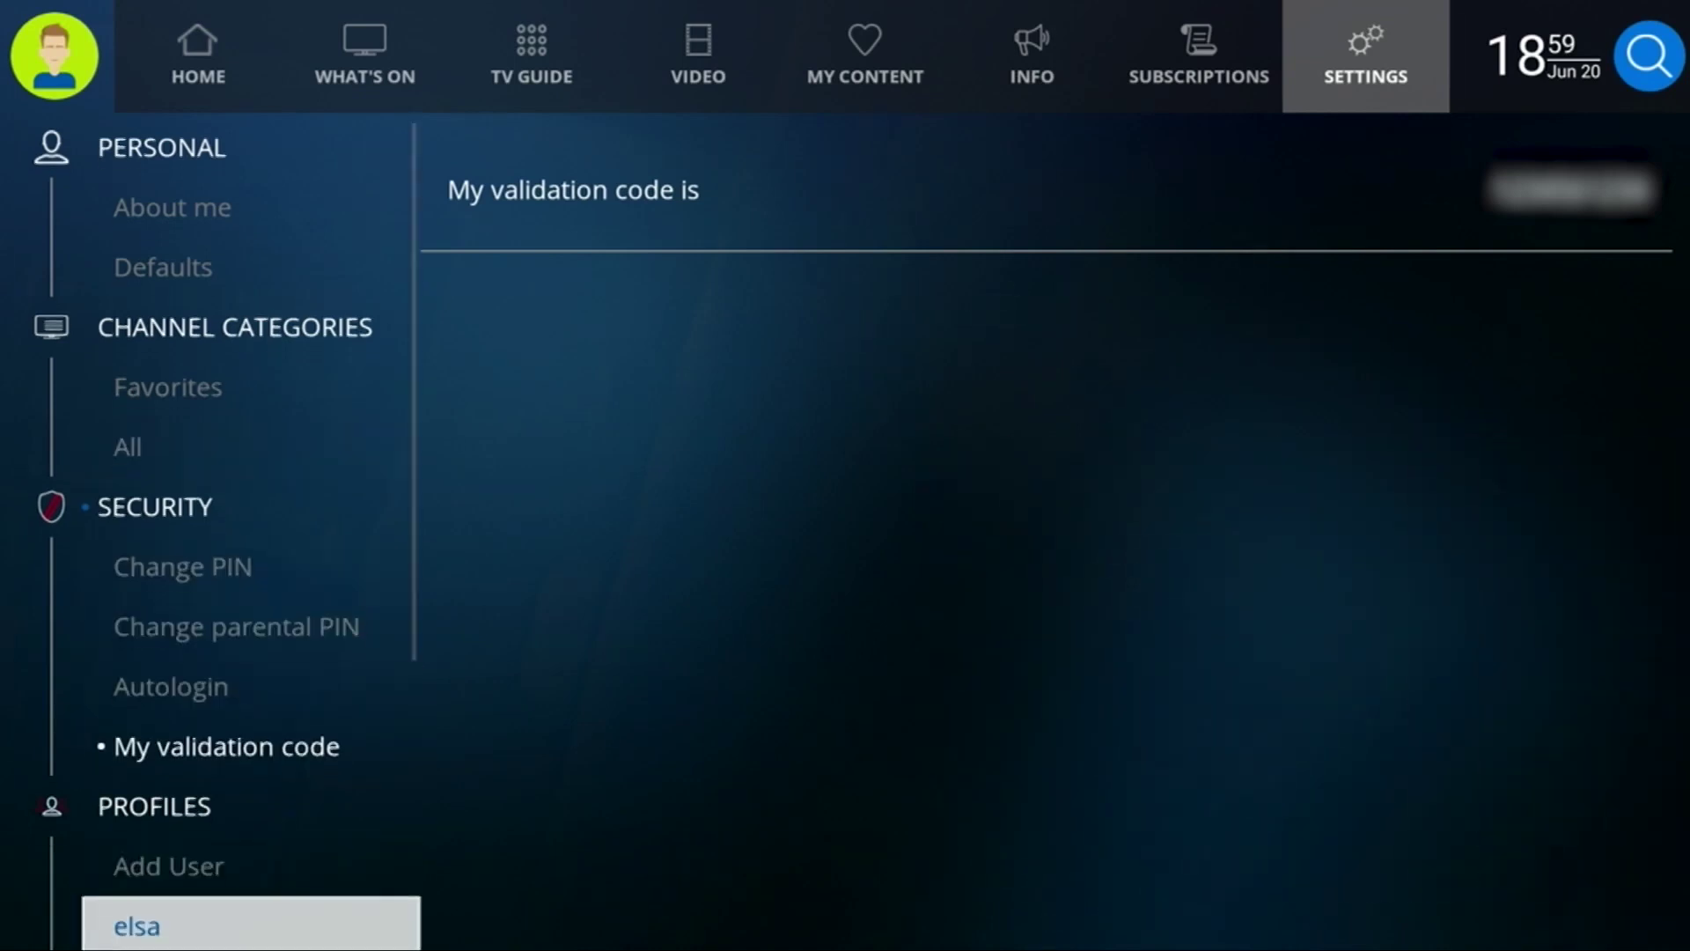
pyautogui.press('Down')
pyautogui.press('Down')
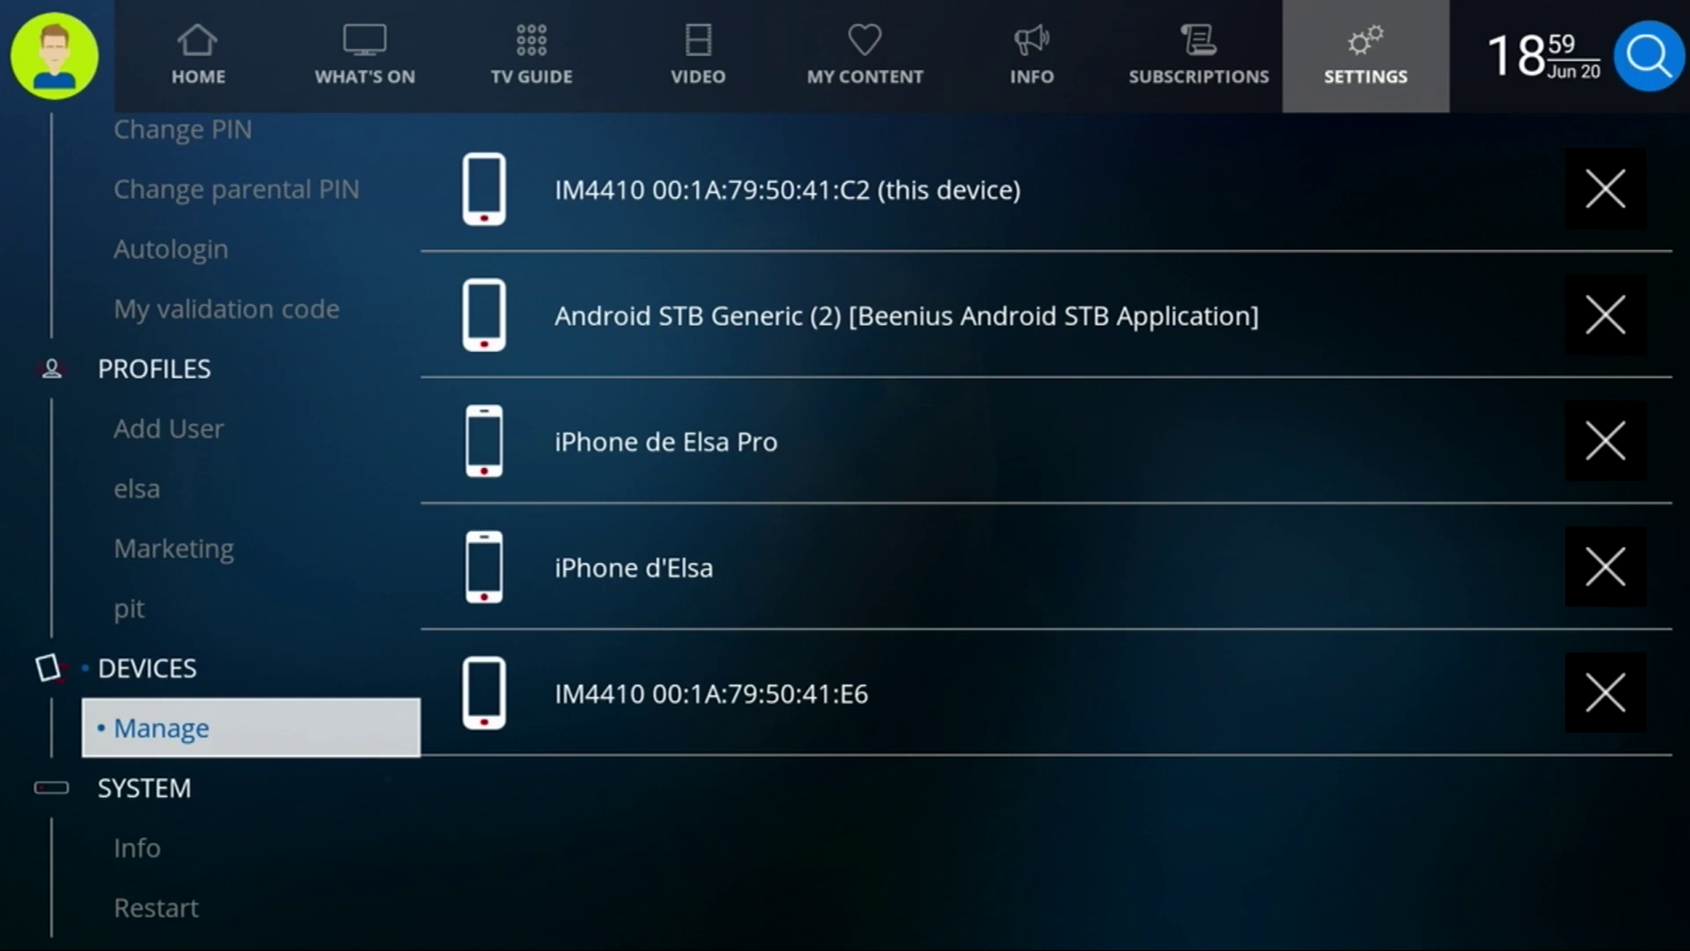
pyautogui.press('Right')
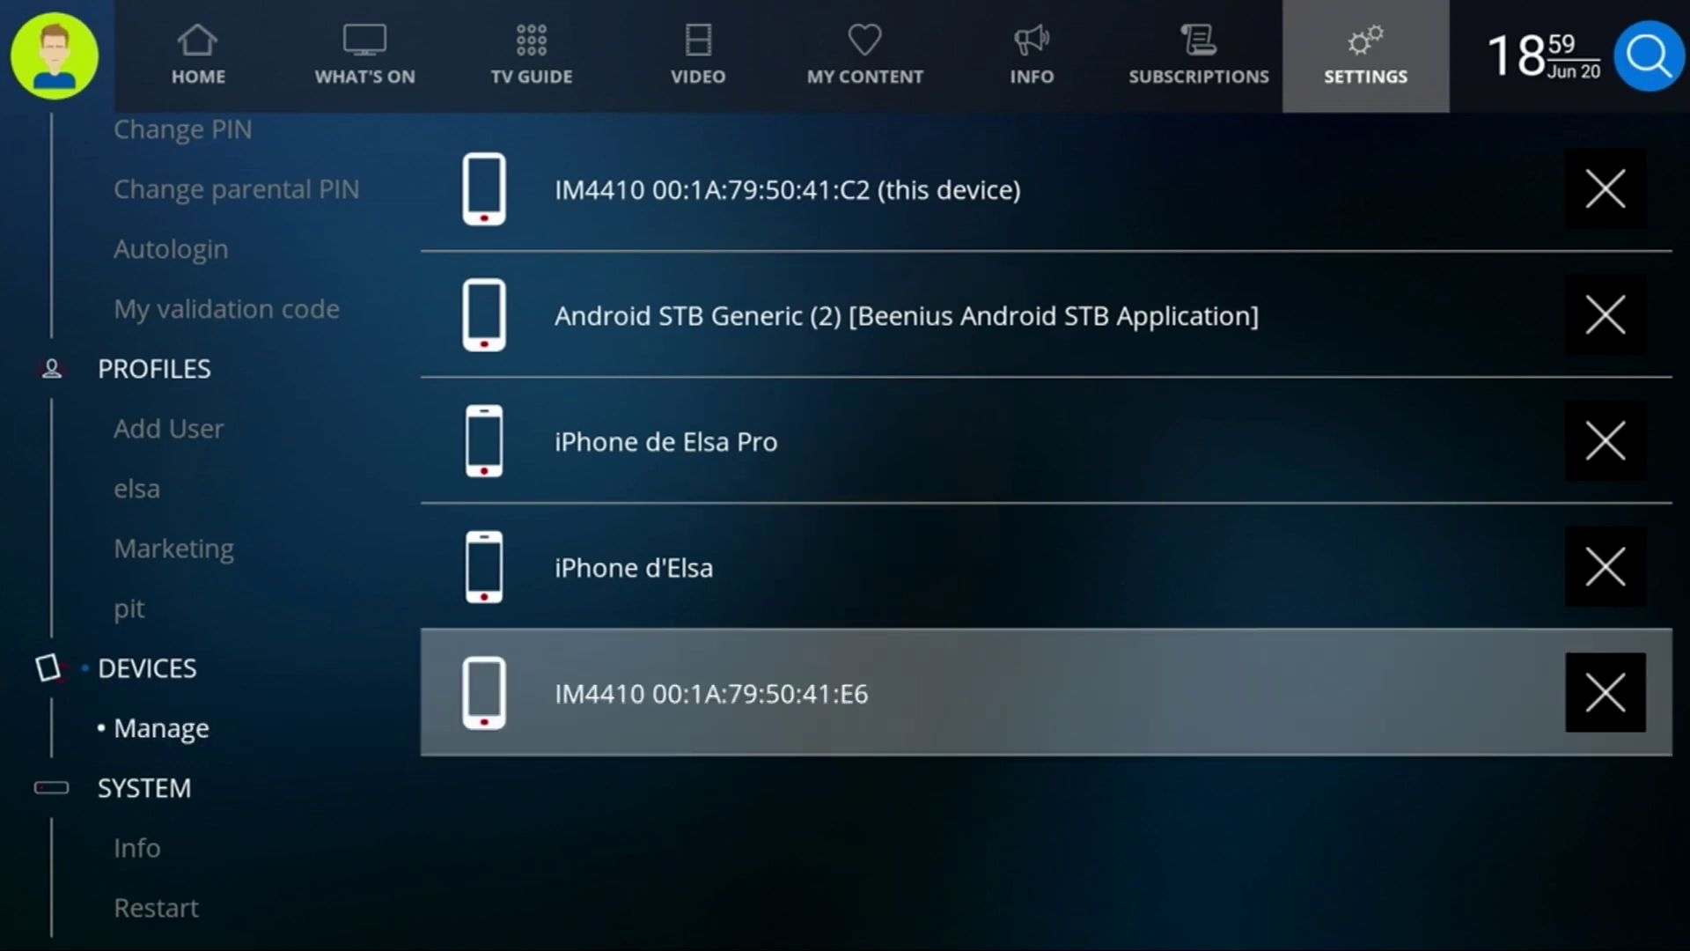
pyautogui.press('Up')
pyautogui.press('Up')
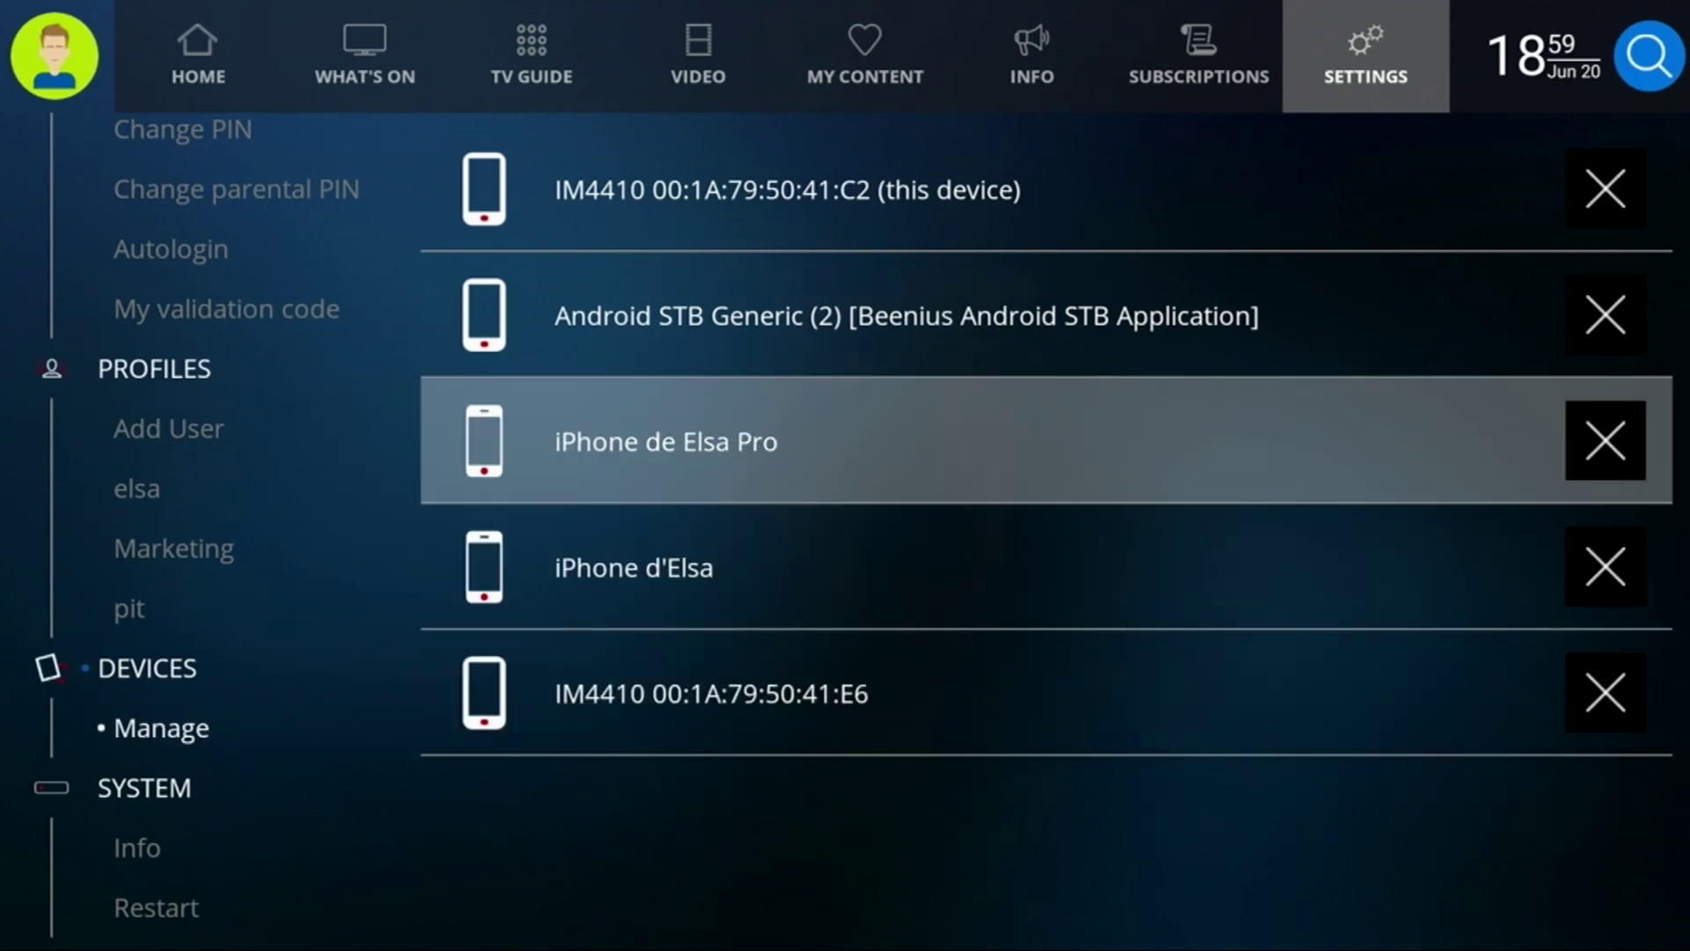
pyautogui.press('Down')
pyautogui.press('Down')
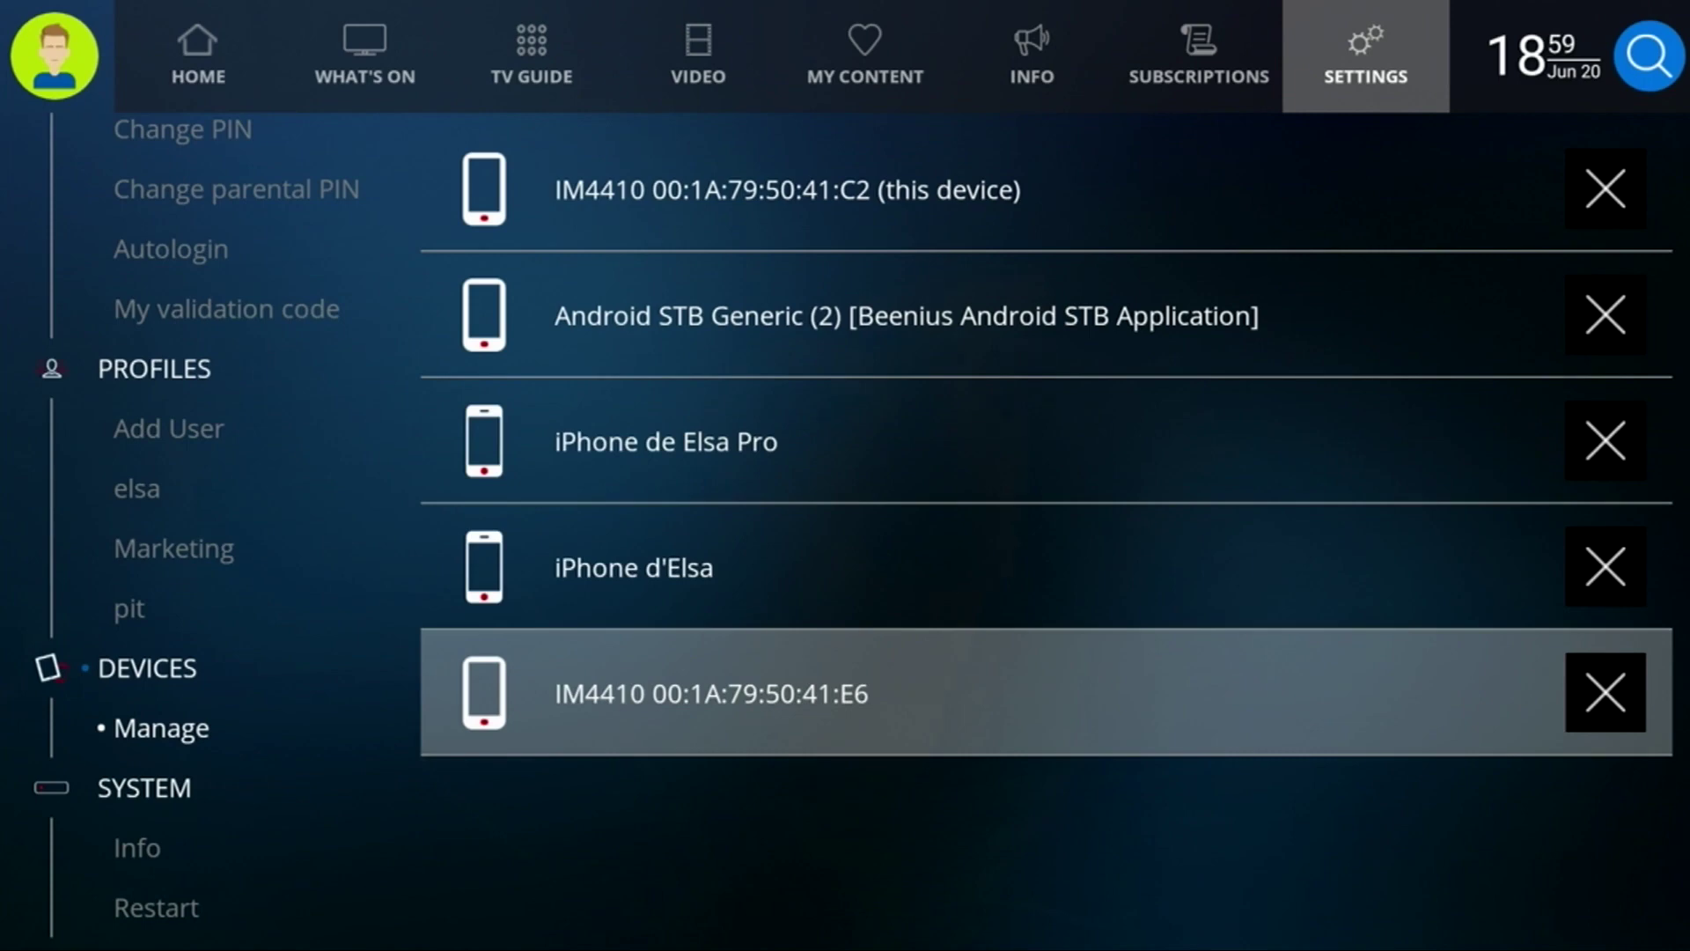
pyautogui.press('Return')
pyautogui.press('Right')
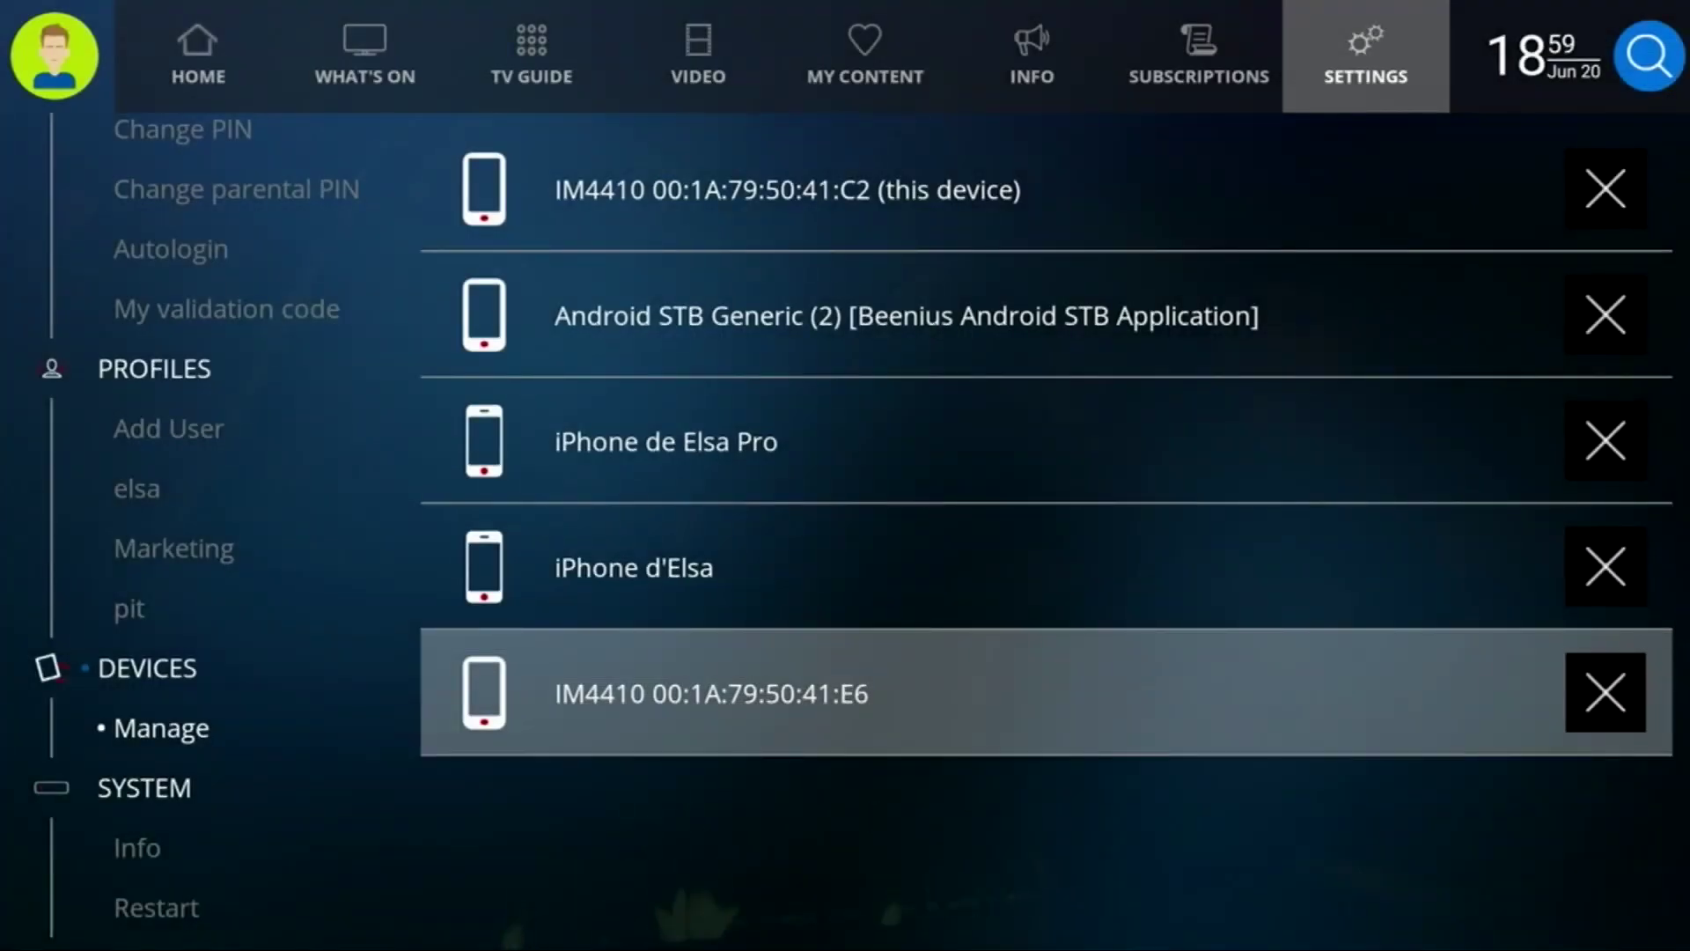
pyautogui.press('Up')
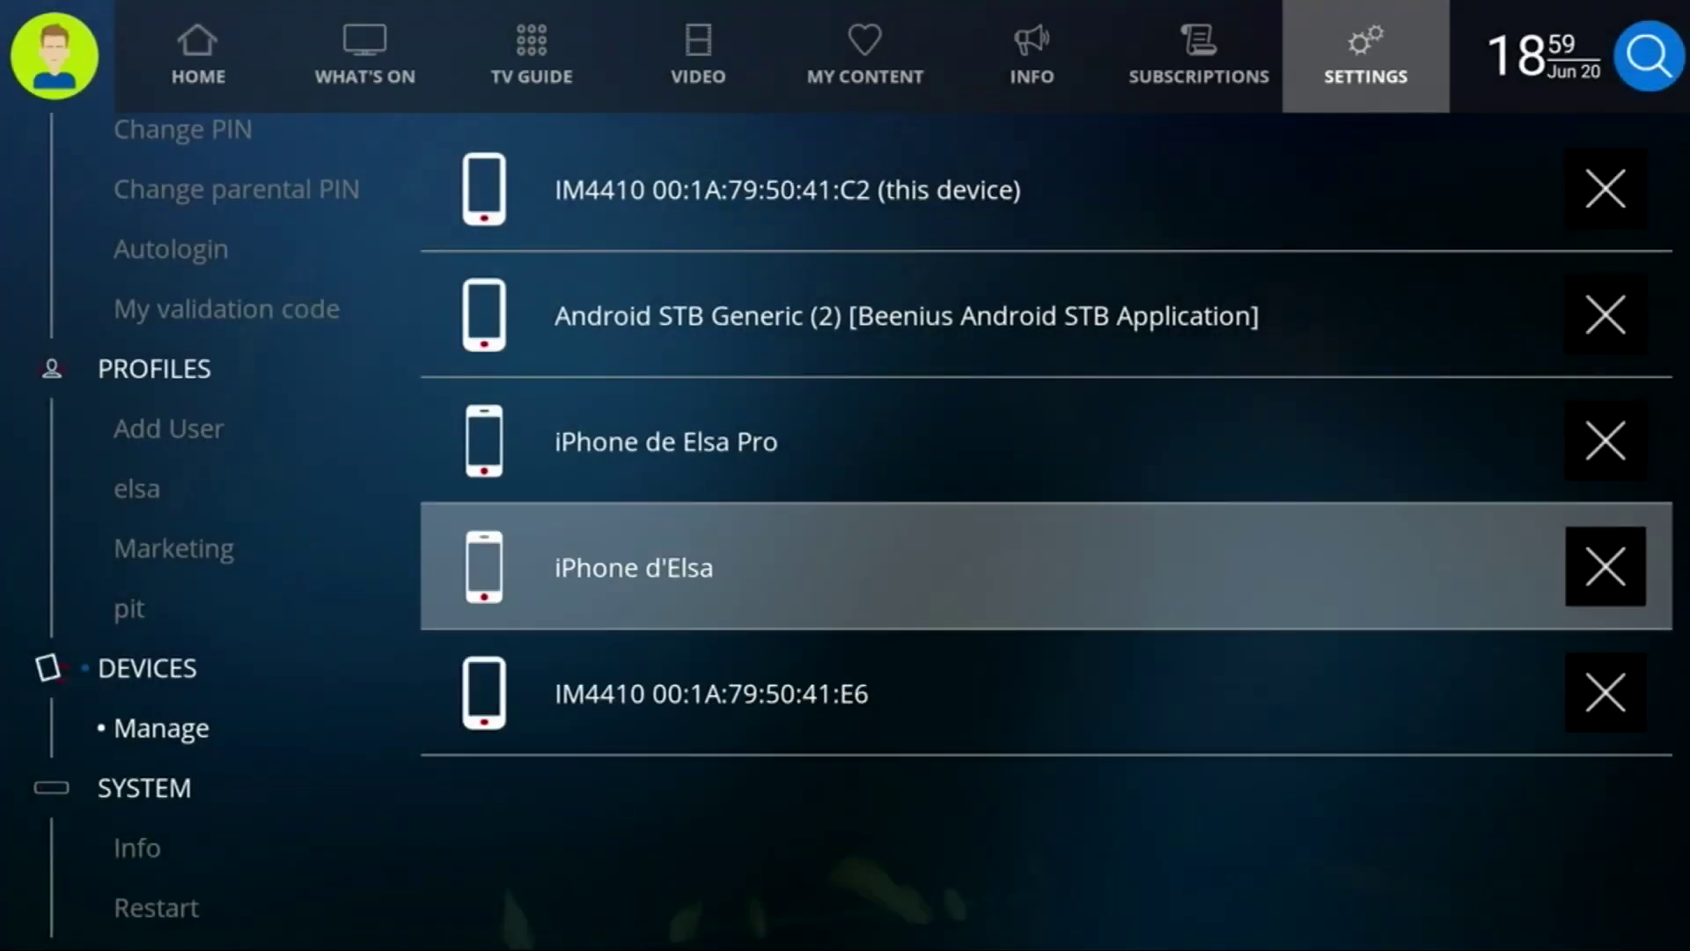
# Step: Show the System > Restart page without triggering a restart
pyautogui.press('Down')
pyautogui.press('Down')
pyautogui.press('Down')
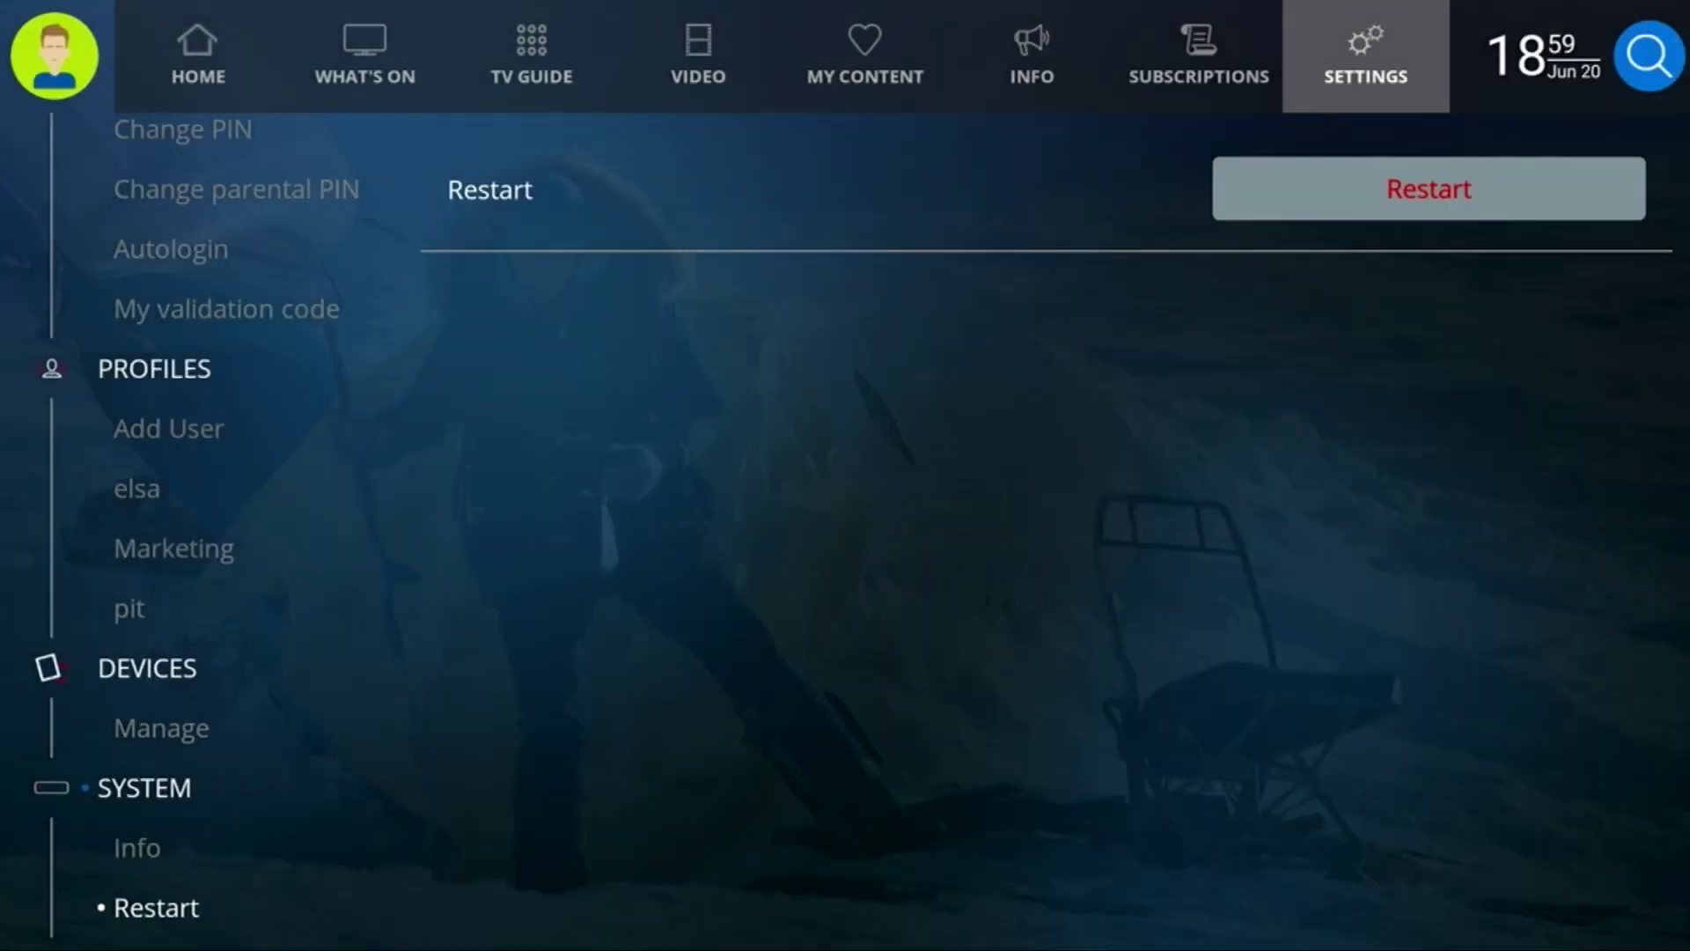
pyautogui.press('Up')
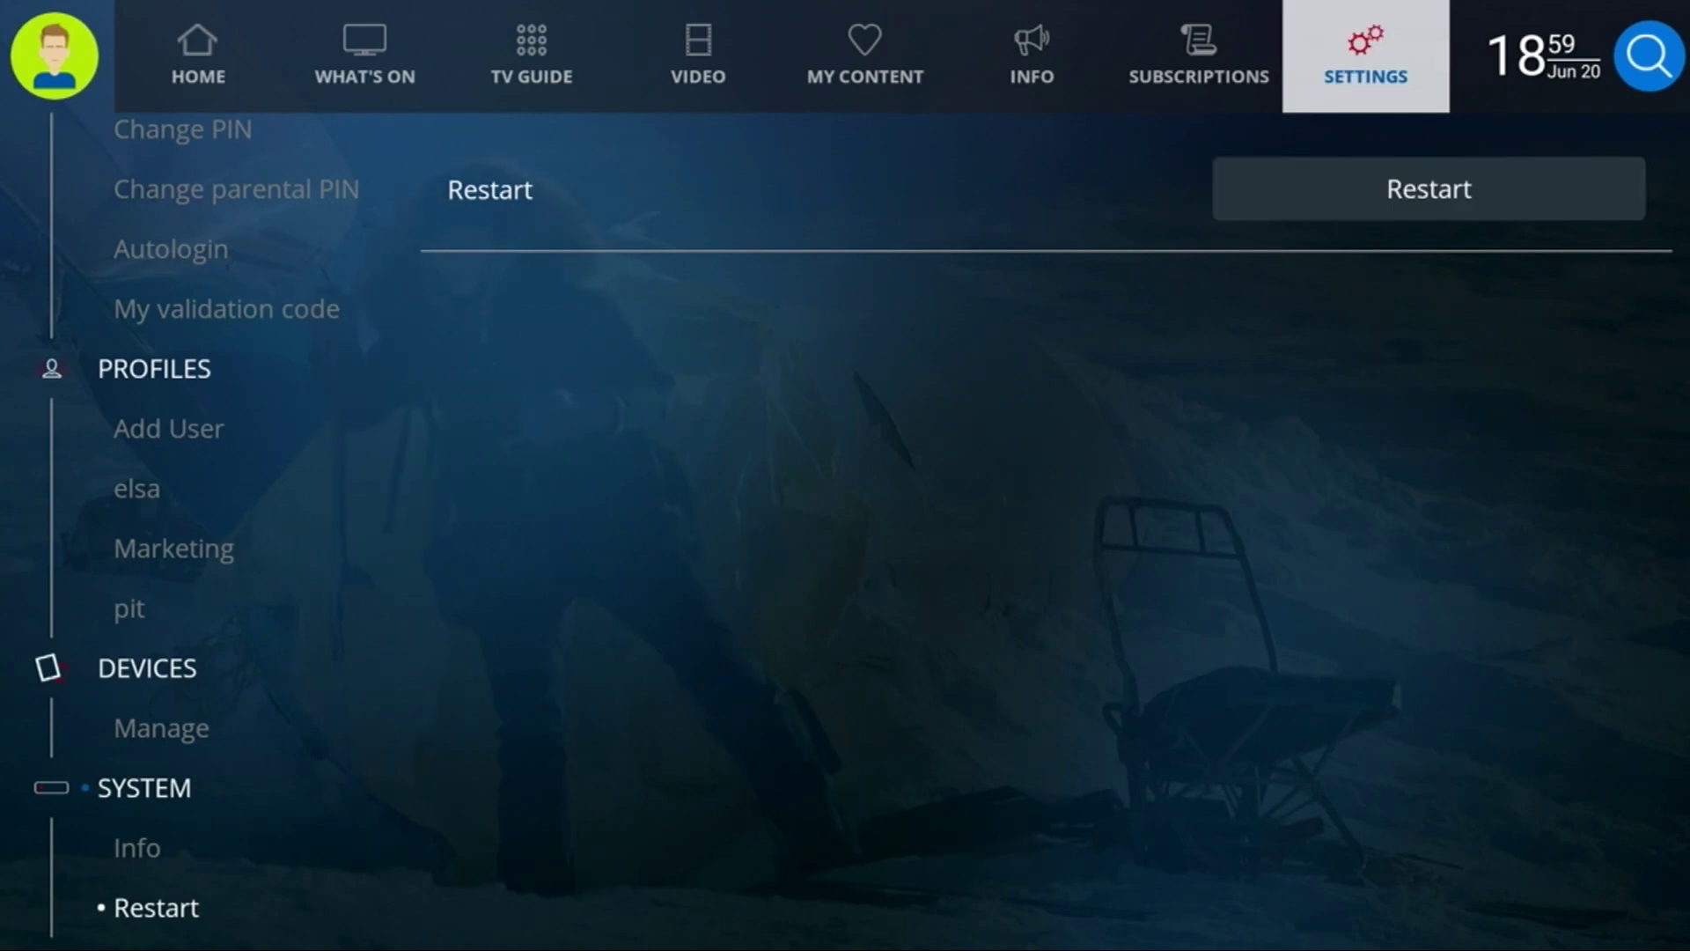